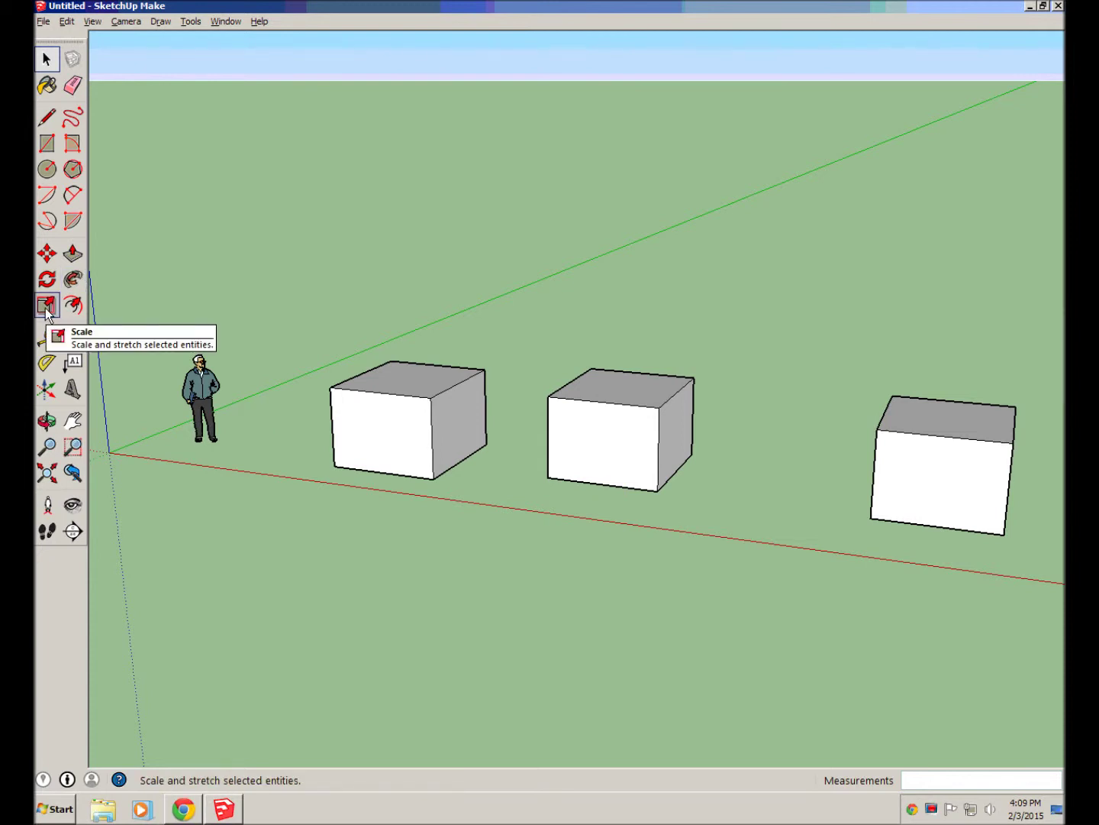
Step: Scale the first box into a taller cube larger than the other two boxes
left_click(368, 429)
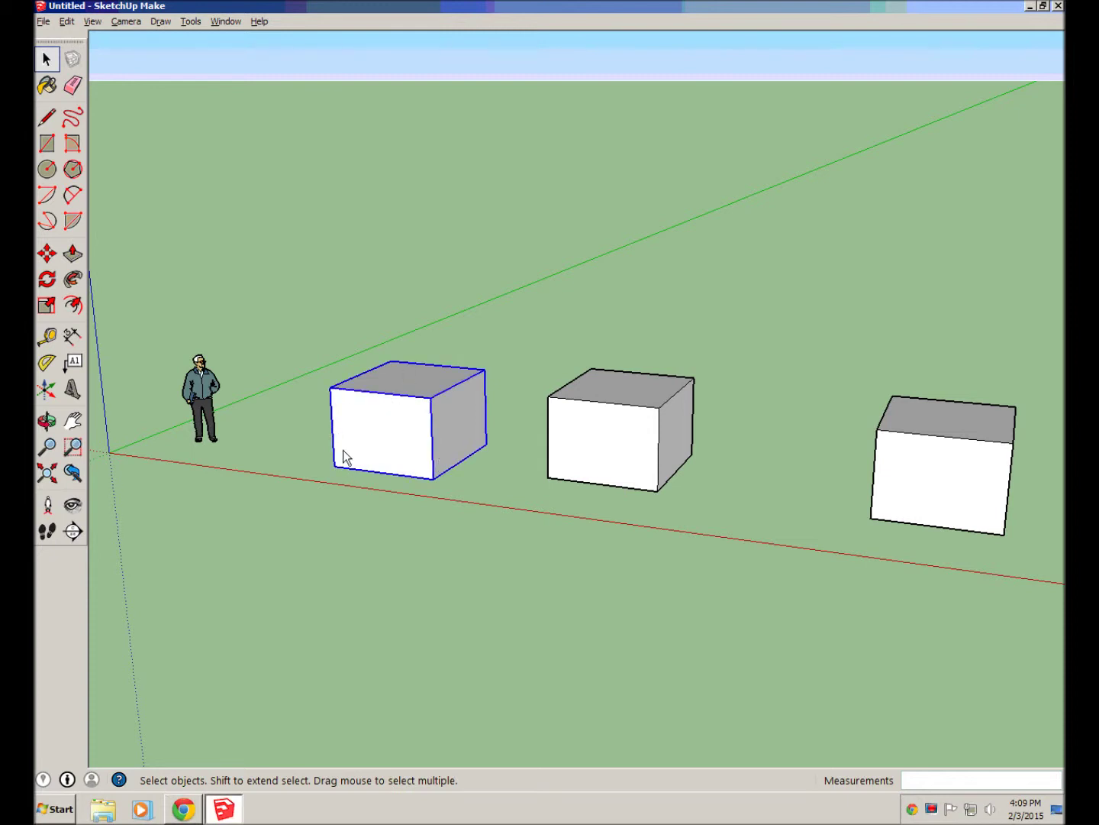
left_click(46, 305)
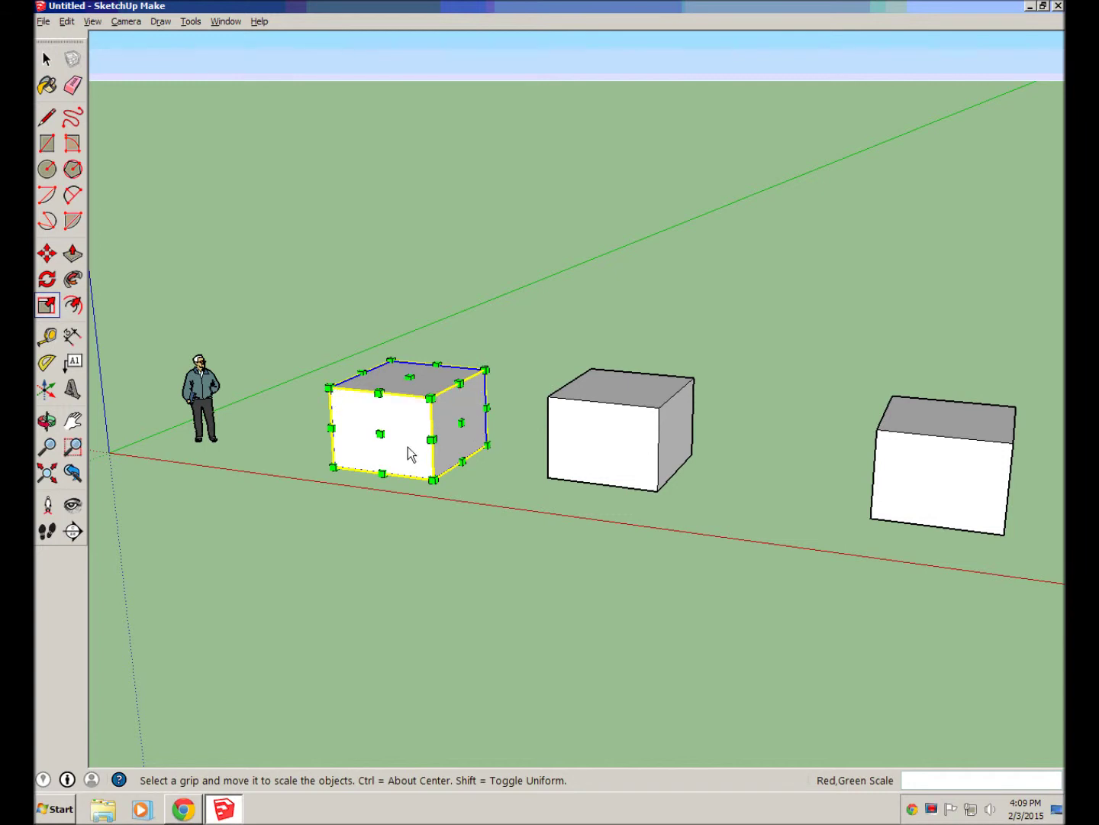
left_click_drag(330, 389, 212, 363)
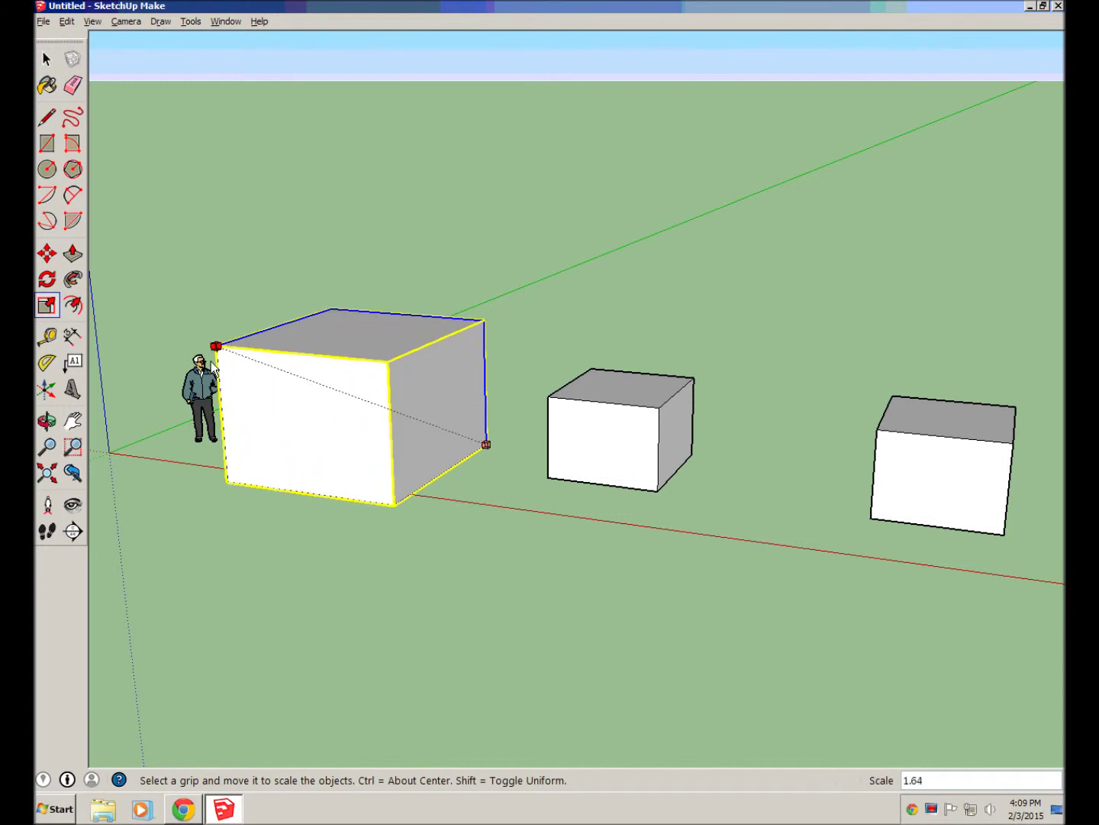
left_click_drag(299, 423, 332, 413)
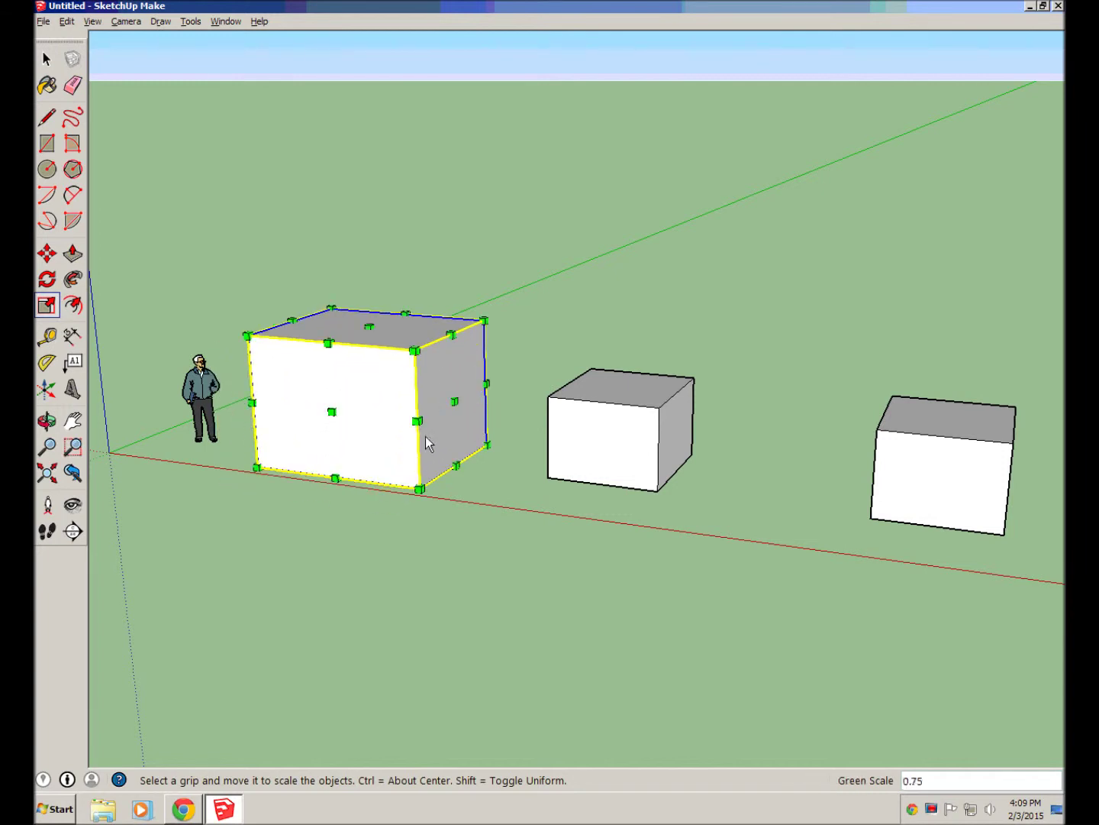
left_click_drag(417, 421, 379, 393)
left_click_drag(342, 321, 469, 459)
middle_click_drag(273, 484, 321, 580)
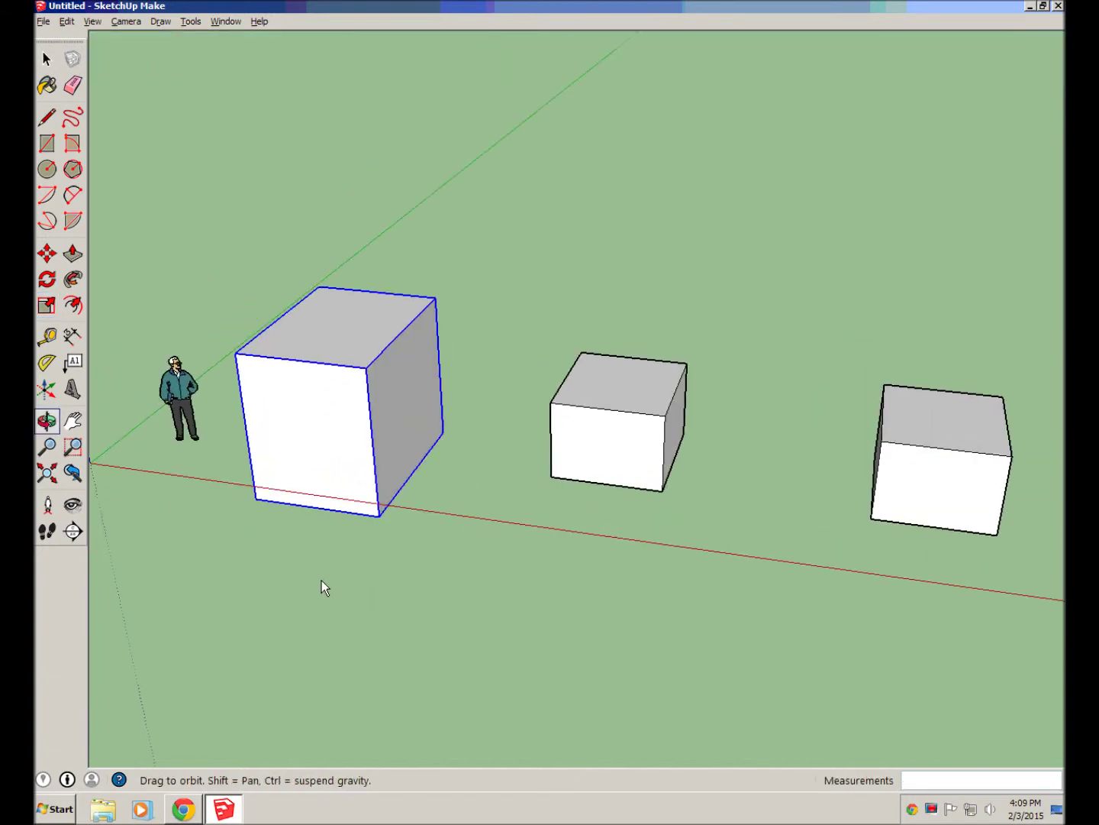
key("s")
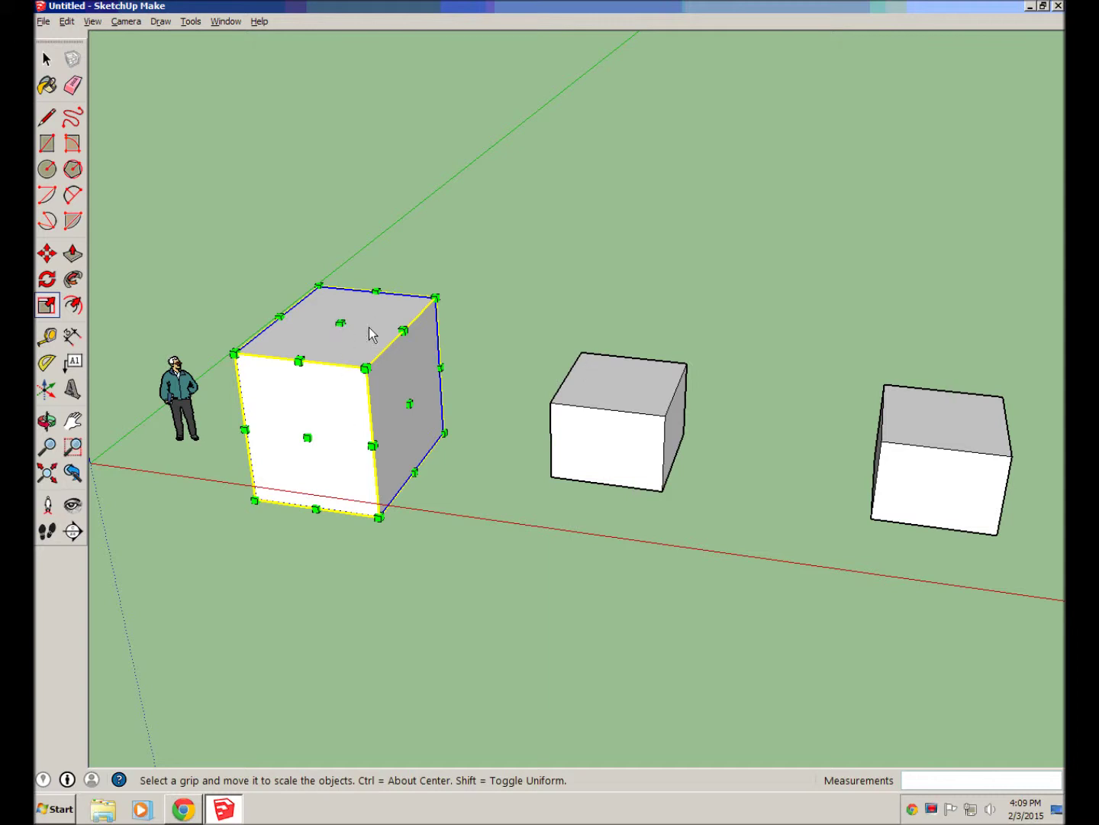
Step: Enter the first box's group for editing and select its top face
left_click(47, 59)
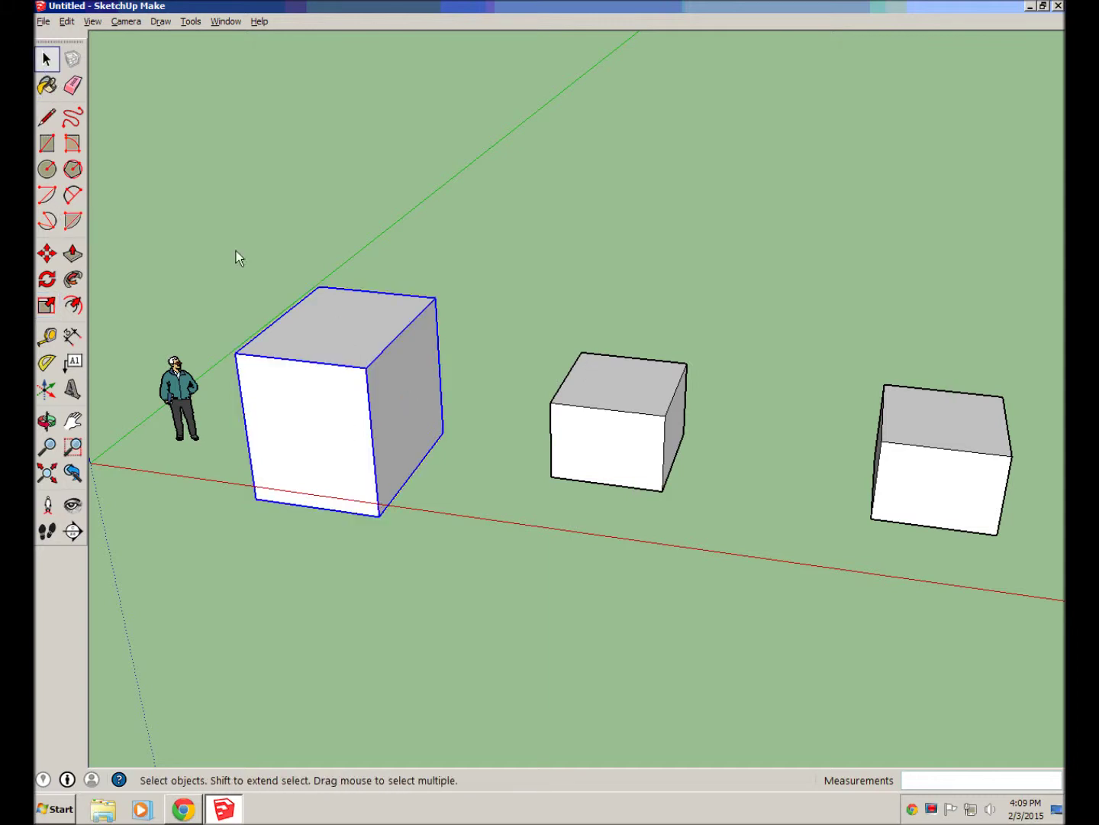
double_click(364, 337)
left_click(508, 519)
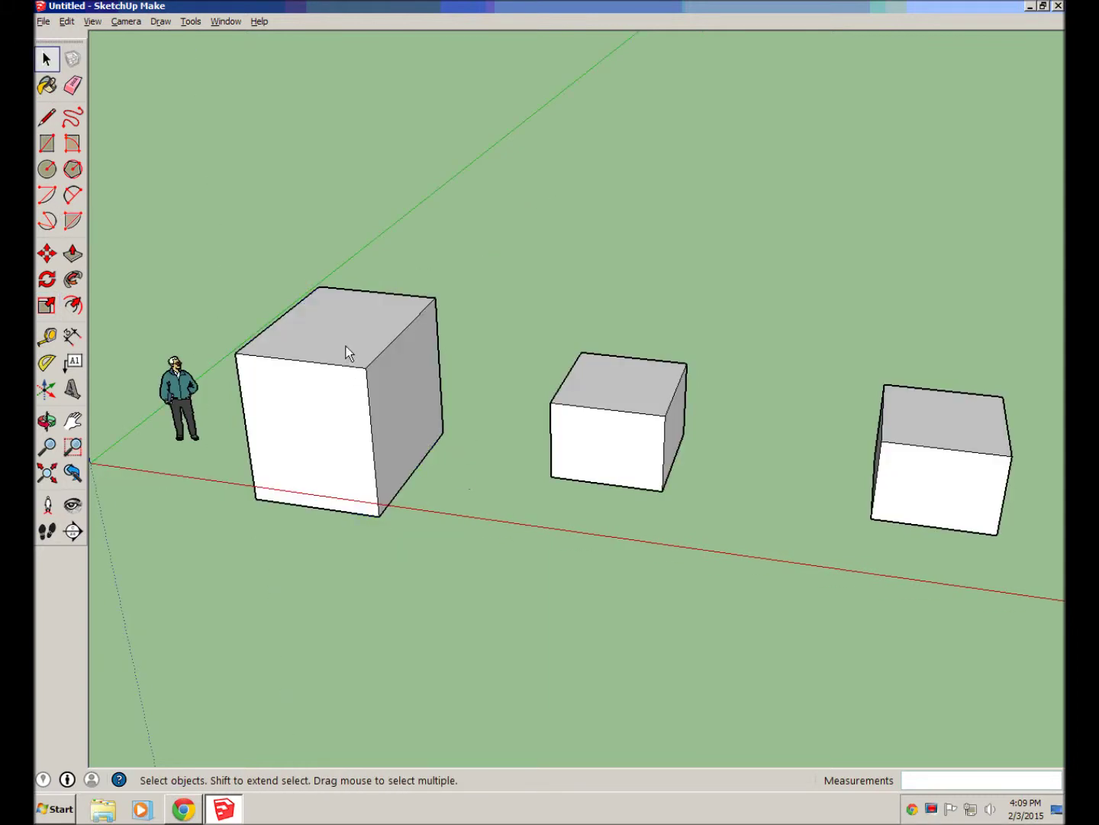
double_click(346, 335)
left_click(346, 330)
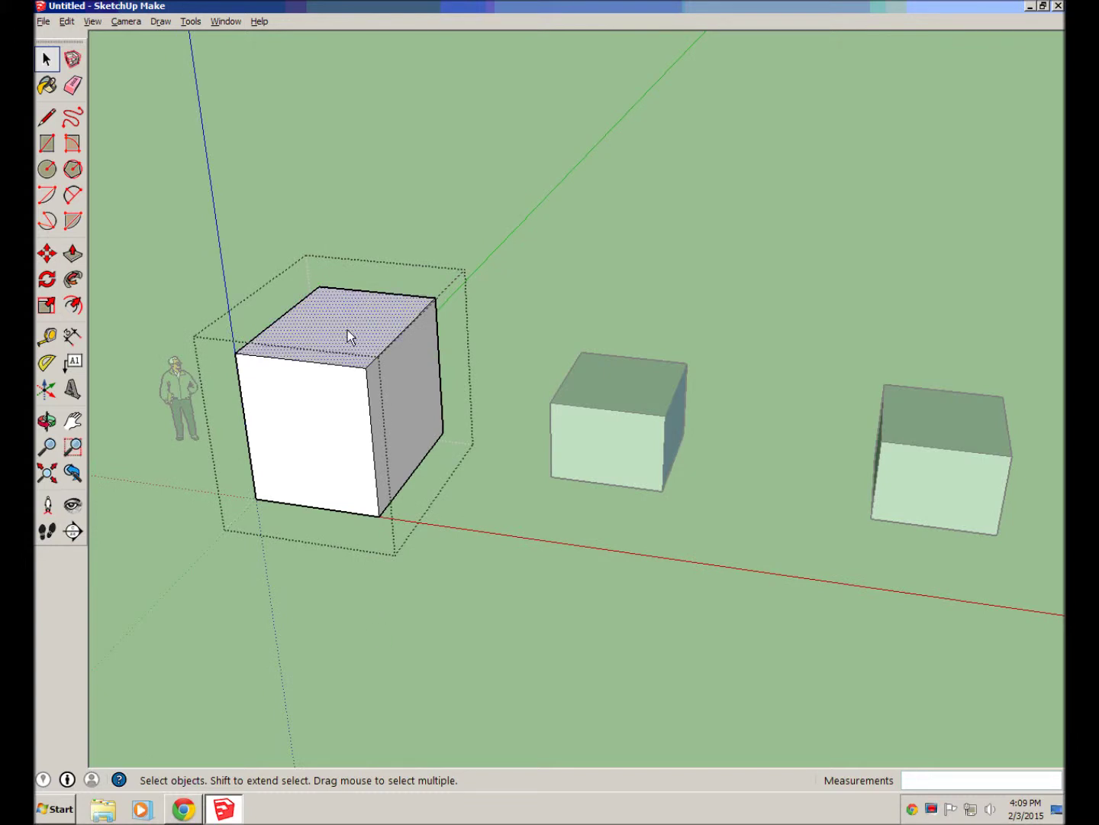
Step: Scale the top face outward in depth and width so the box flares upward
key("s")
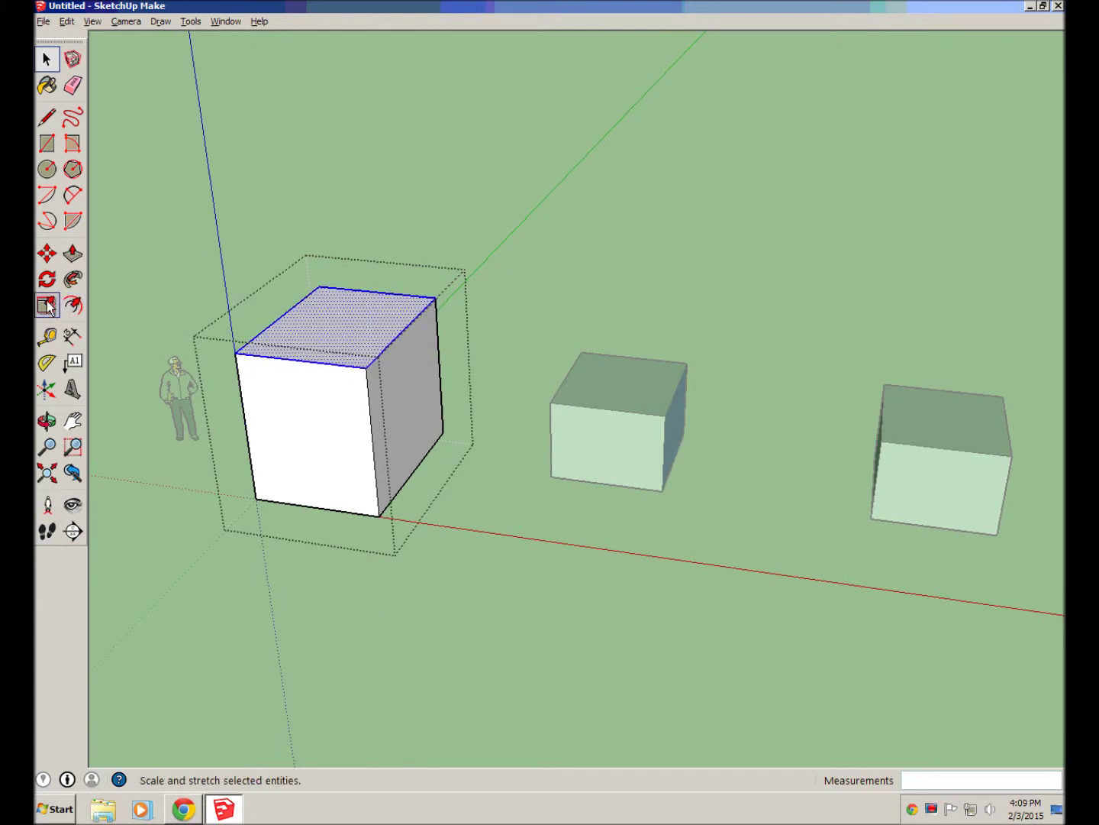
left_click_drag(298, 367, 264, 390)
left_click_drag(395, 343, 444, 345)
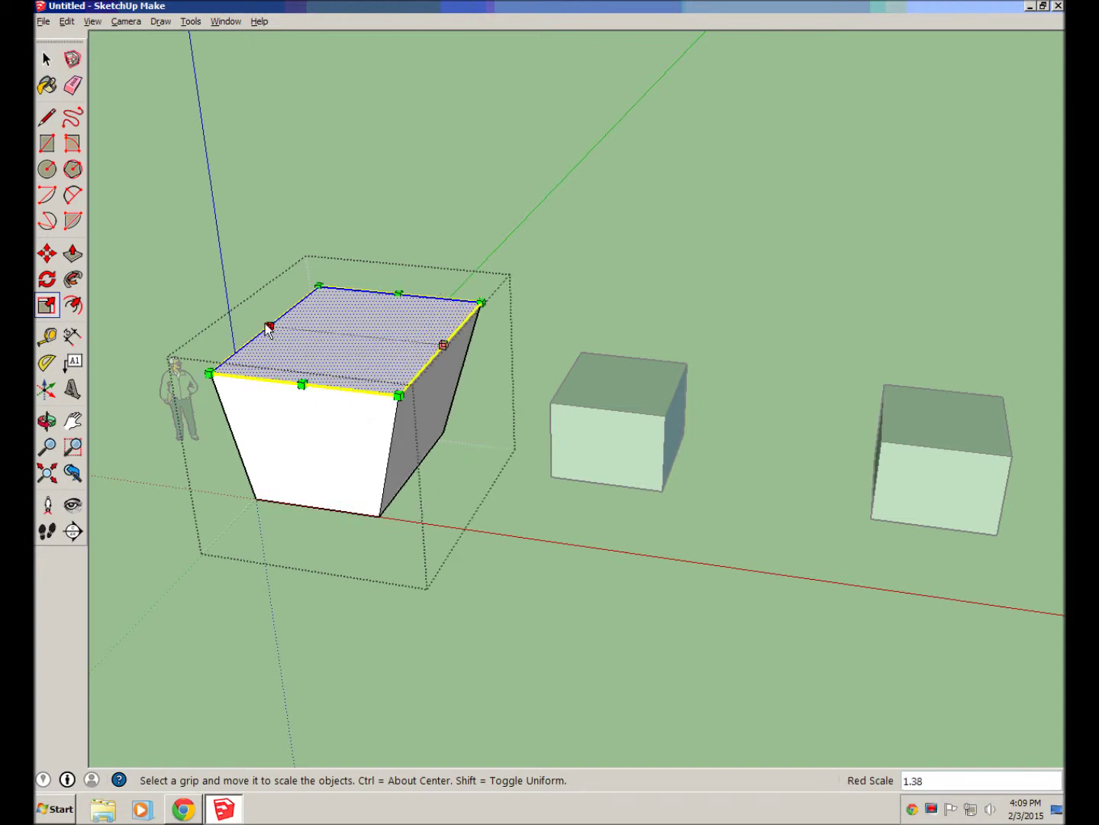
left_click_drag(269, 326, 206, 318)
left_click_drag(370, 297, 388, 267)
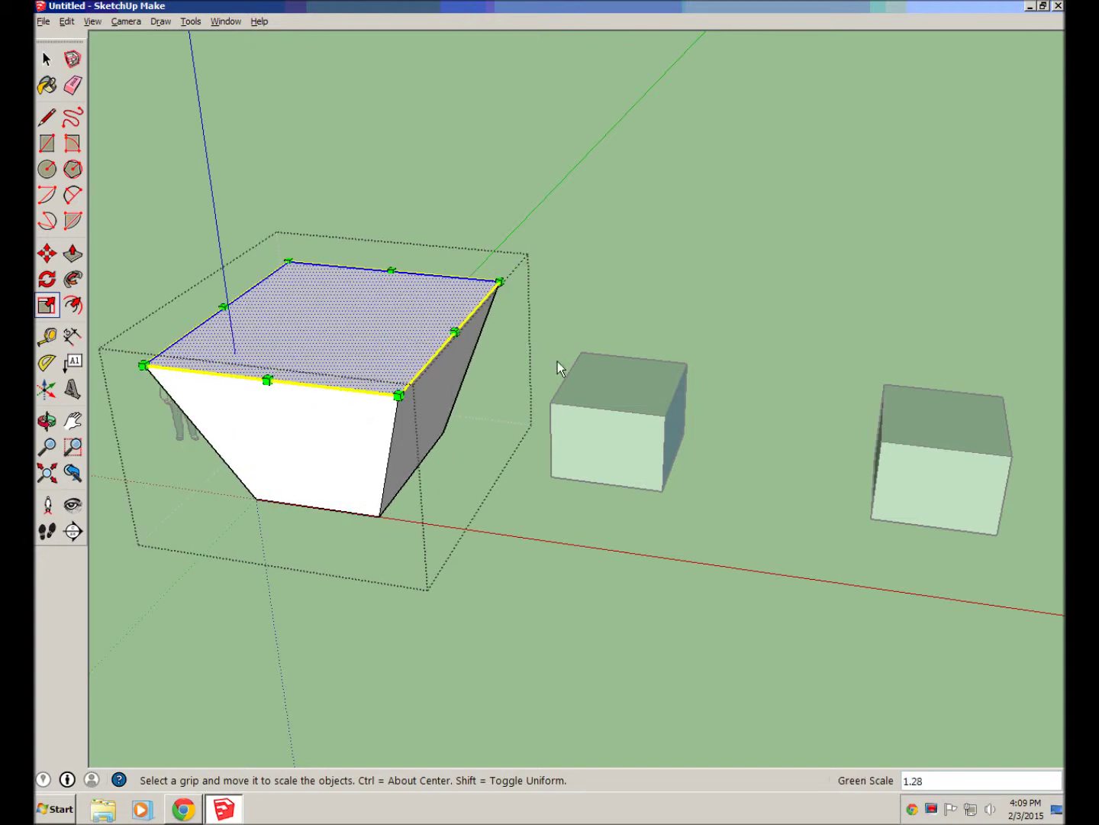
middle_click_drag(560, 368, 336, 236)
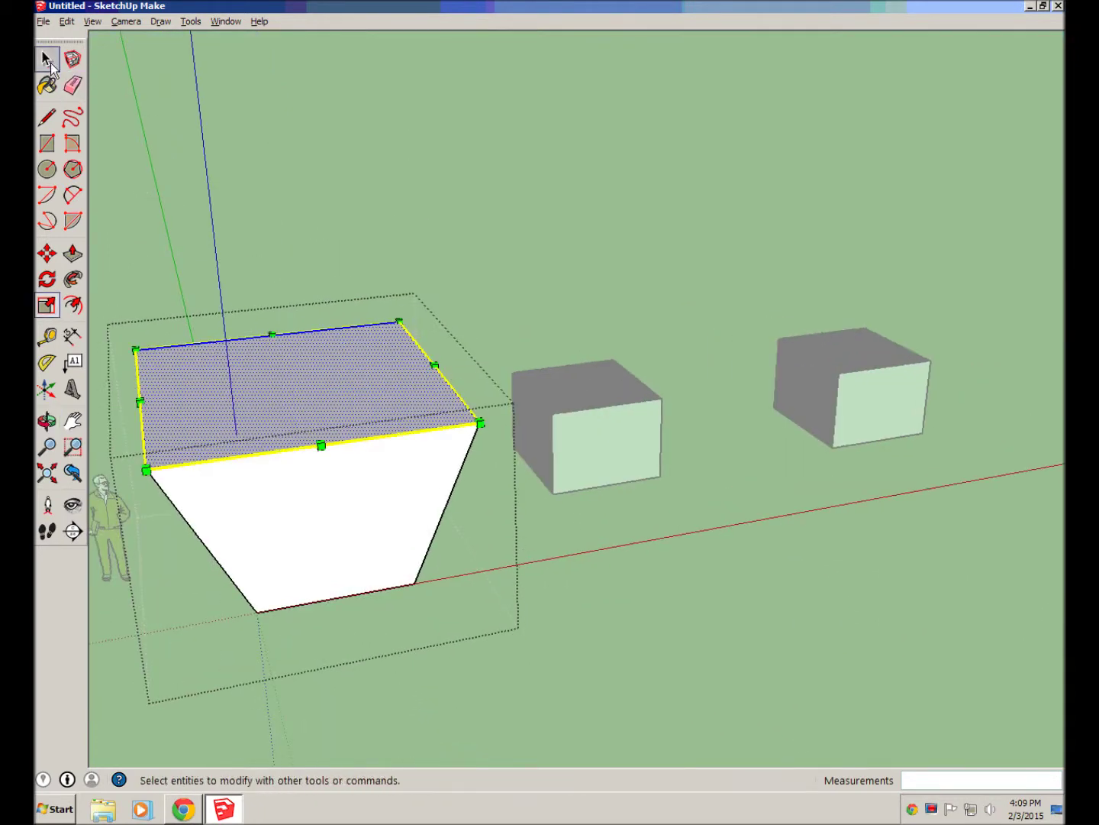
key("space")
mouse_move(629, 503)
middle_mouse_down()
mouse_move(641, 554)
mouse_move(702, 559)
mouse_move(633, 527)
middle_mouse_up()
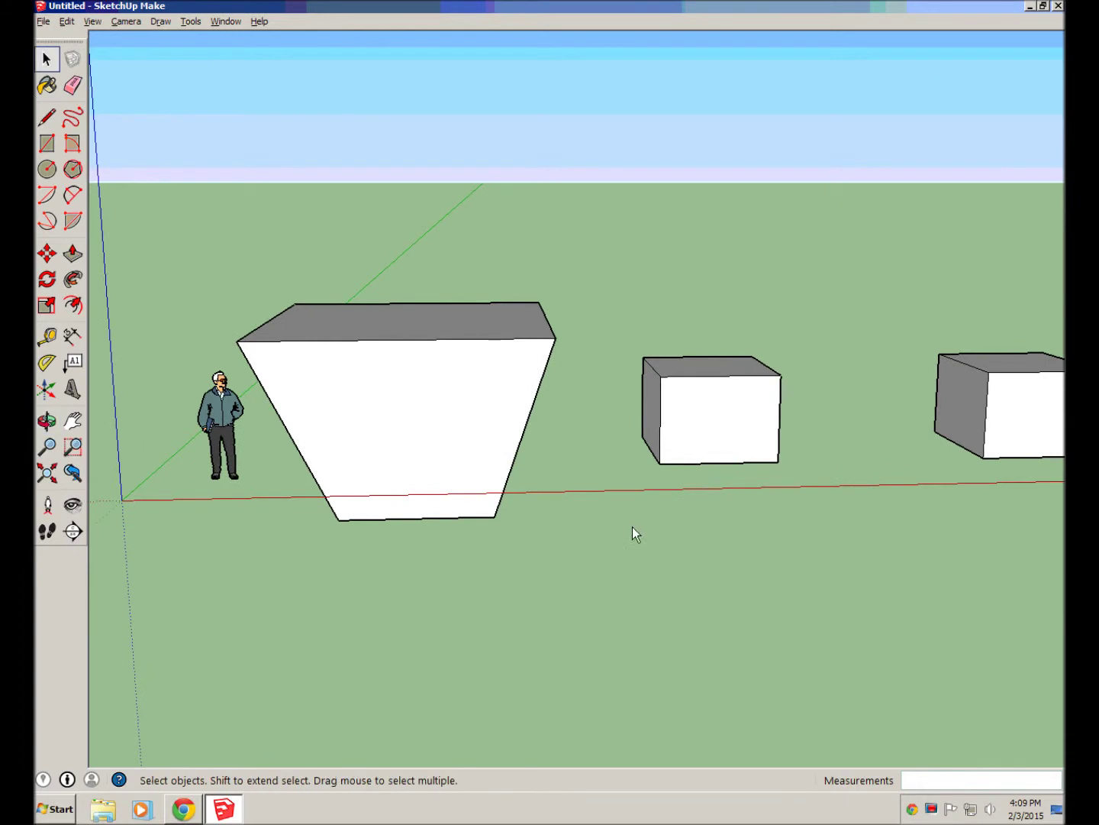
Step: Choose Translucent_Glass_Blue from the Translucent material collection for the Paint Bucket
left_click(48, 86)
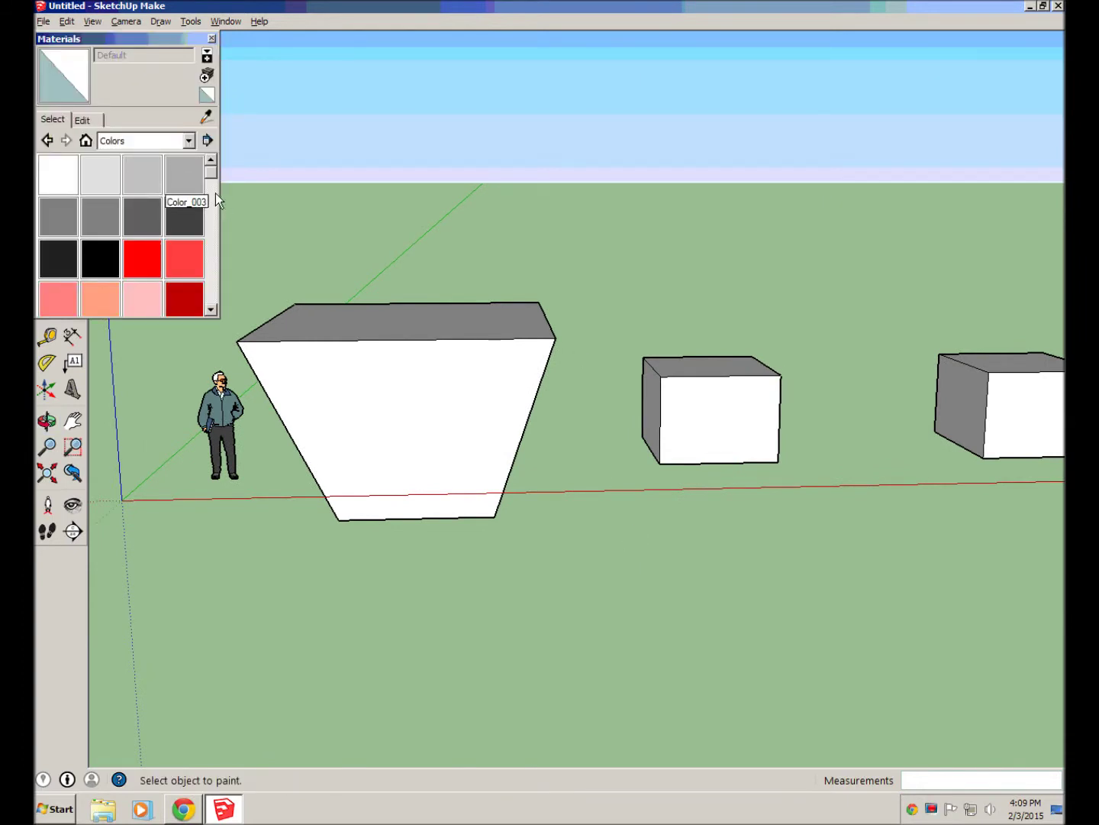
left_click(189, 142)
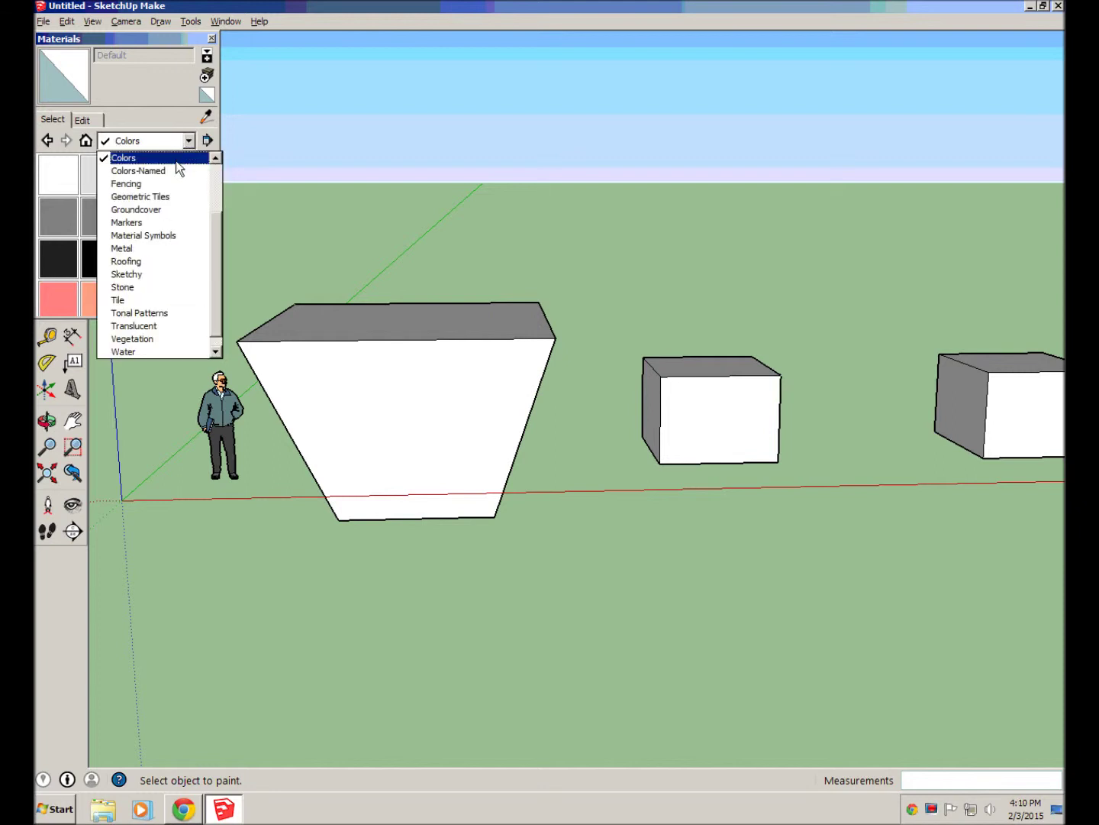
scroll(156, 288, "down", 1)
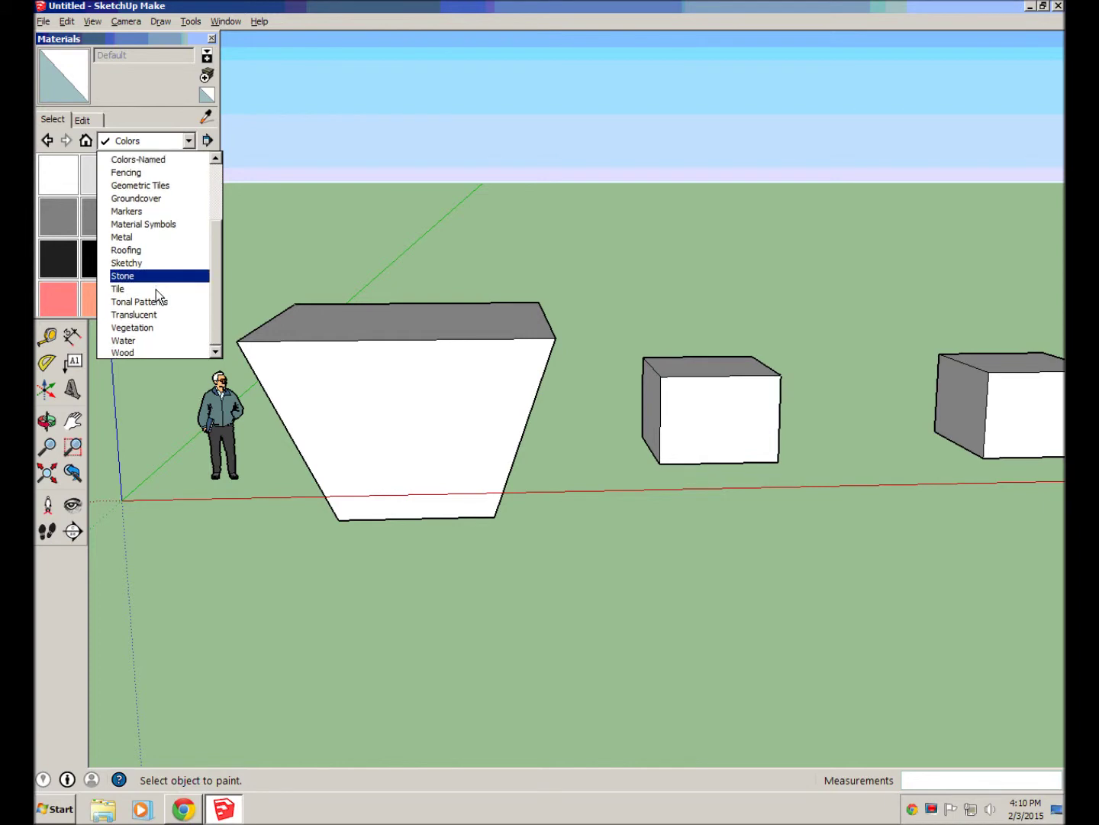
left_click(139, 318)
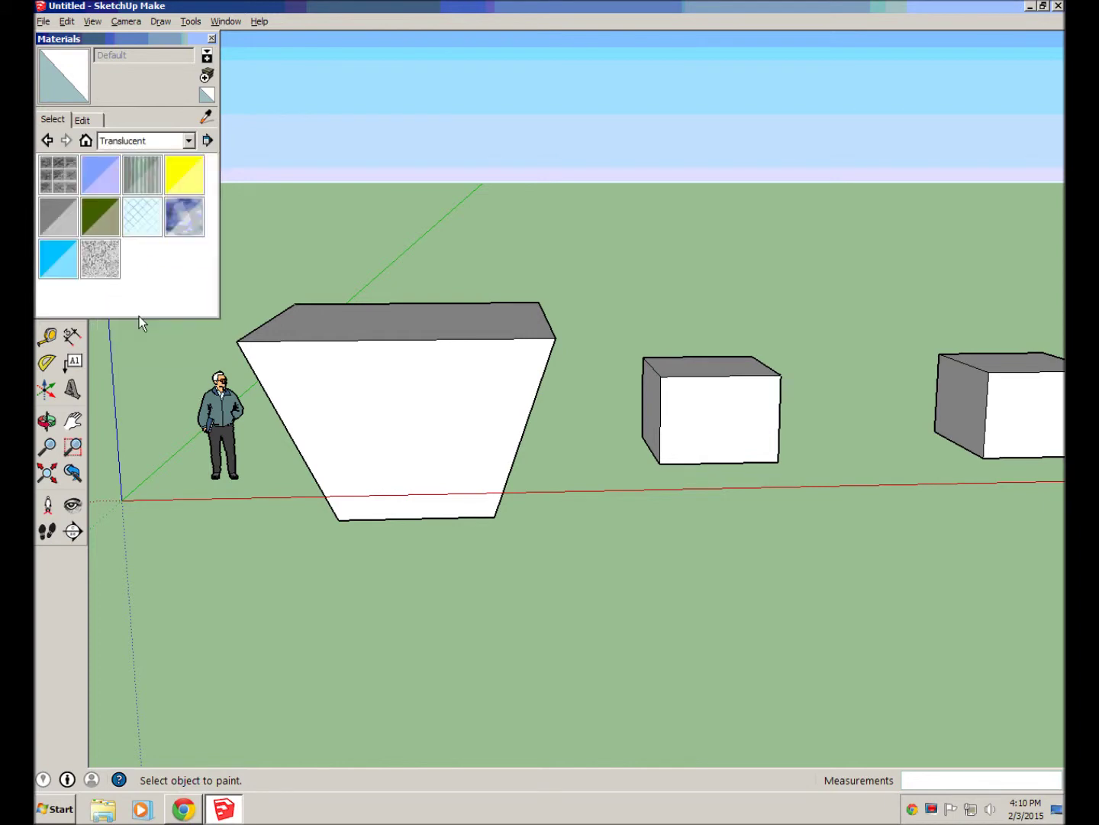
left_click(100, 175)
Step: Paint the trapezoid and the middle box's front and right faces with Translucent_Glass_Blue
left_click(390, 425)
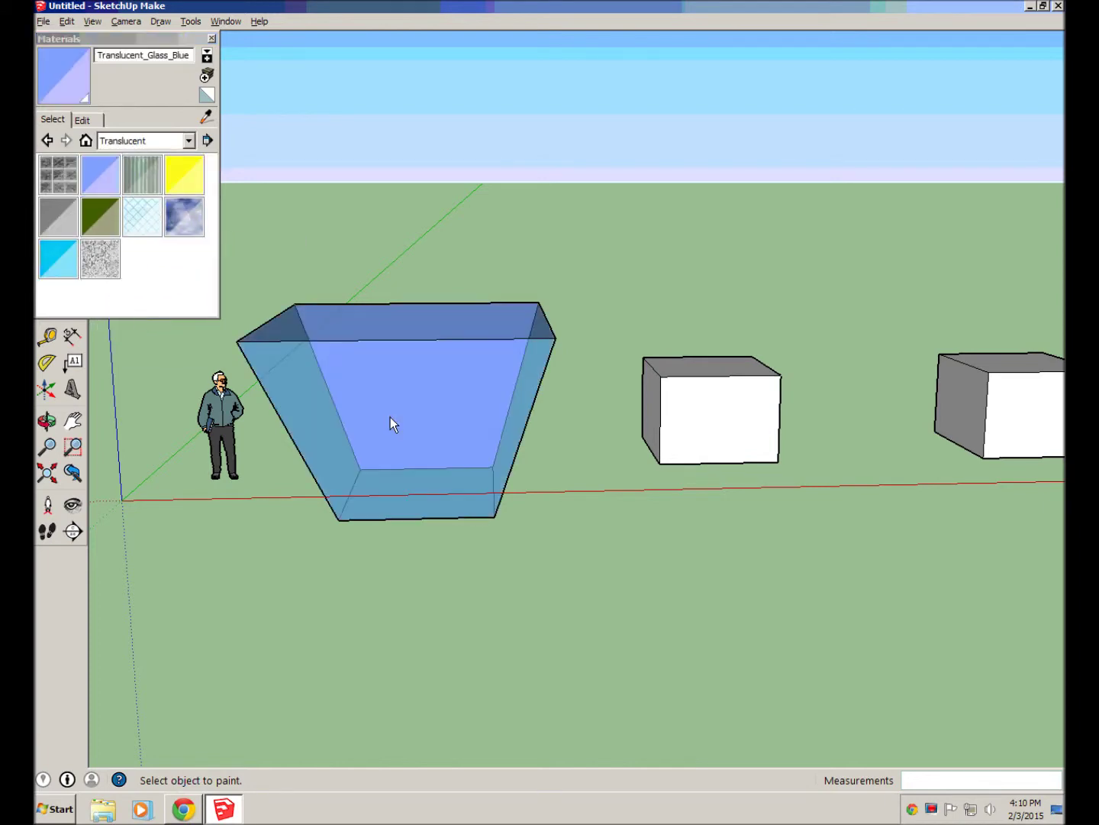
mouse_move(564, 425)
middle_mouse_down()
mouse_move(214, 443)
mouse_move(340, 479)
mouse_move(584, 458)
mouse_move(301, 494)
mouse_move(682, 466)
mouse_move(594, 487)
middle_mouse_up()
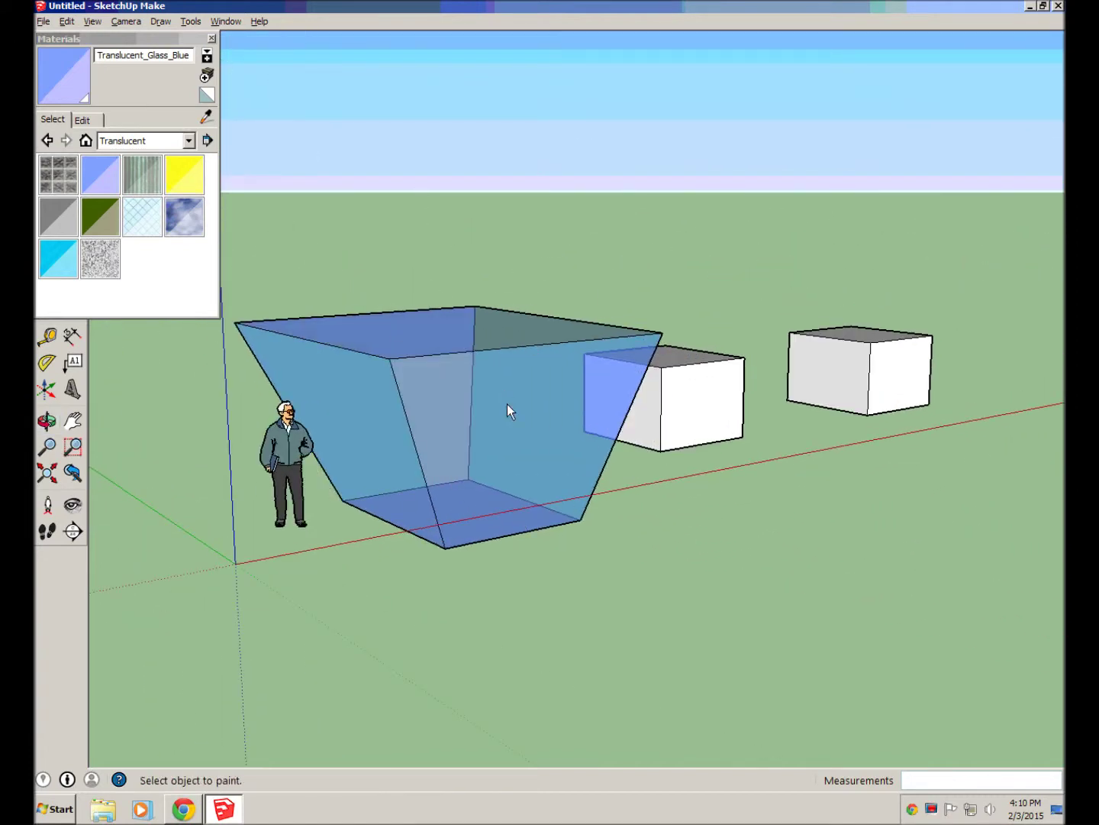
middle_click_drag(507, 404, 413, 455)
middle_click_drag(340, 414, 648, 435)
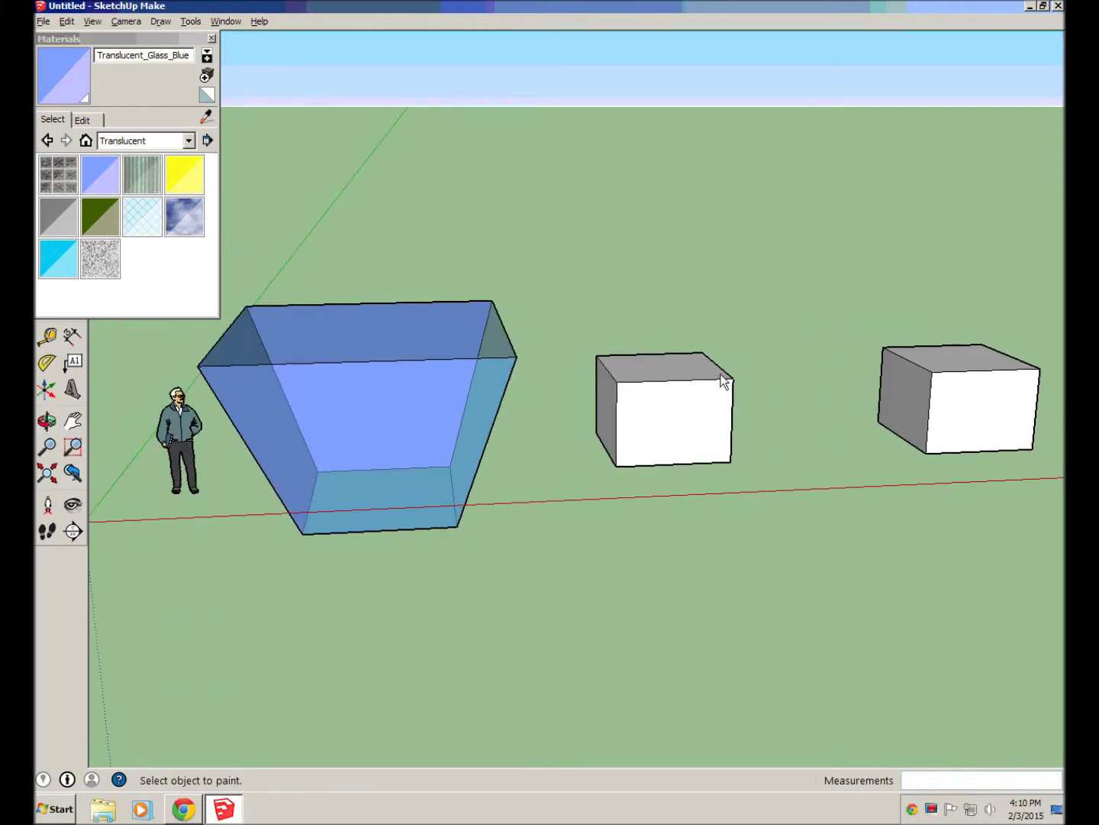
mouse_move(723, 380)
middle_mouse_down()
mouse_move(697, 449)
mouse_move(672, 458)
mouse_move(748, 427)
mouse_move(423, 442)
mouse_move(701, 441)
mouse_move(519, 410)
mouse_move(621, 456)
mouse_move(719, 473)
mouse_move(572, 456)
mouse_move(682, 481)
mouse_move(680, 405)
mouse_move(514, 429)
mouse_move(408, 460)
mouse_move(423, 488)
middle_mouse_up()
left_click(674, 409)
left_click(691, 439)
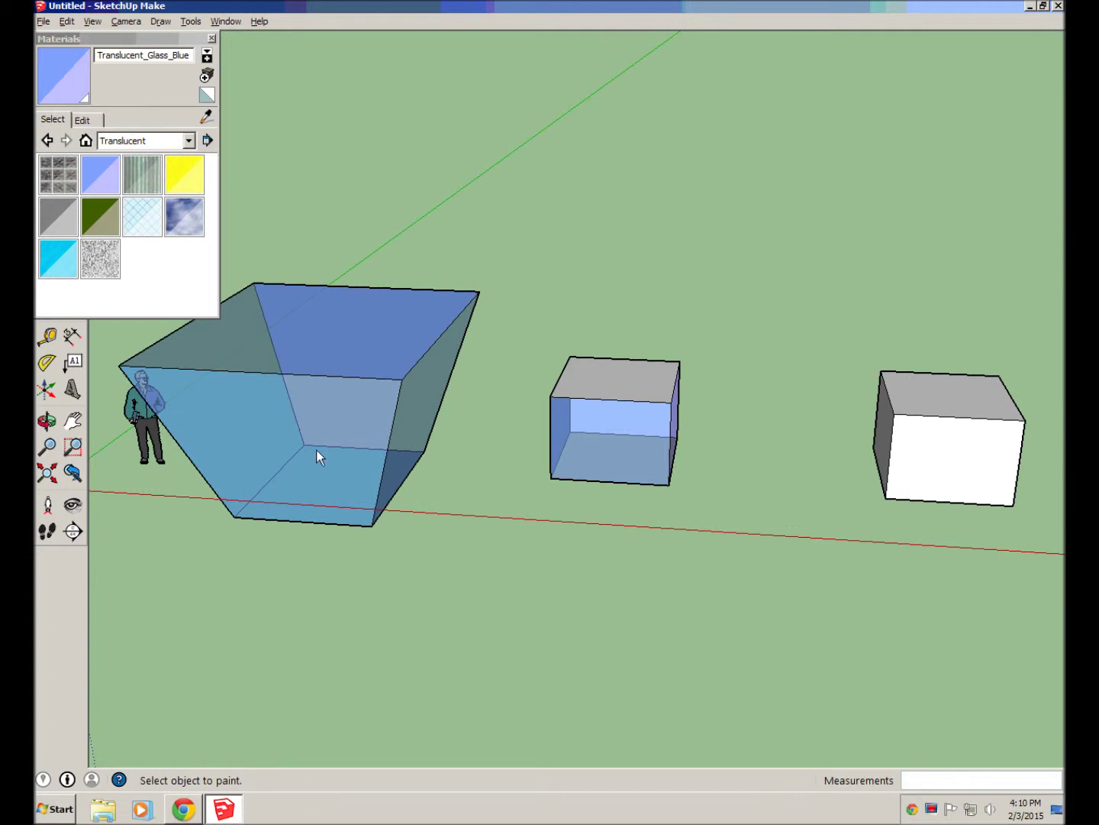
left_click_drag(173, 38, 663, 51)
Step: Open the trapezoid group and paint its top face with Translucent_Glass_Block
middle_click_drag(340, 436, 341, 398)
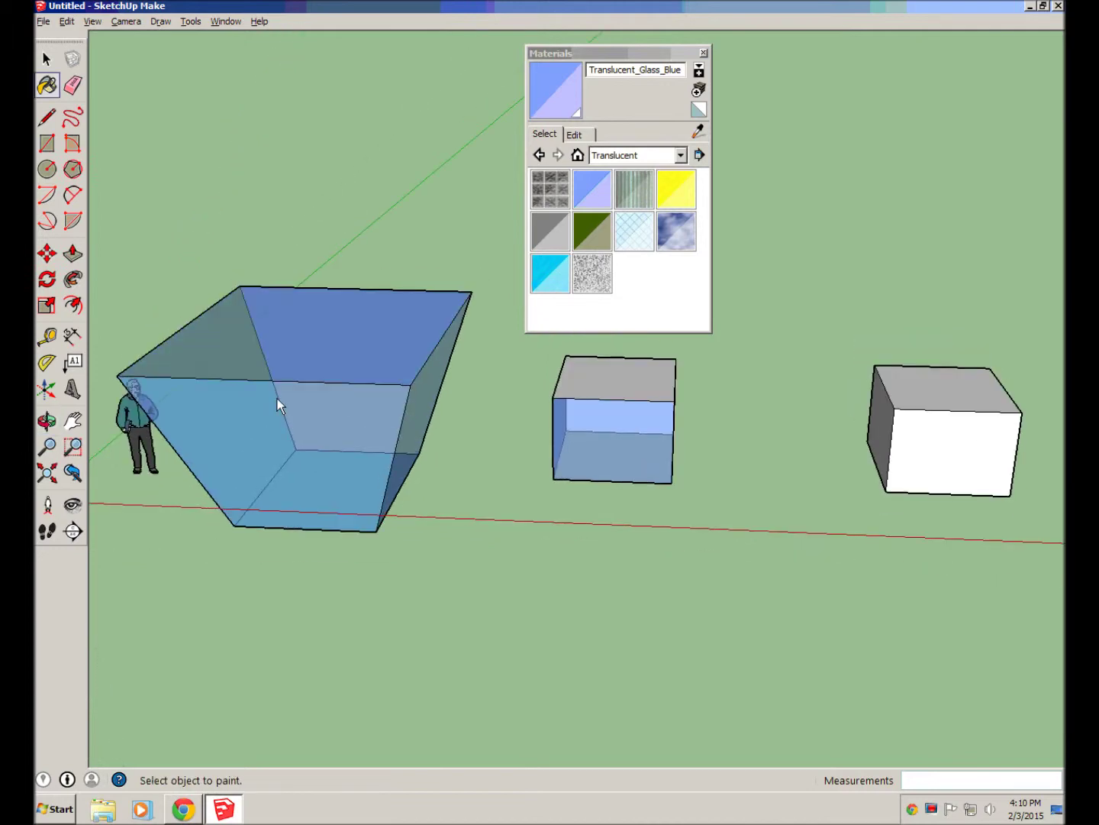
left_click(46, 59)
double_click(308, 368)
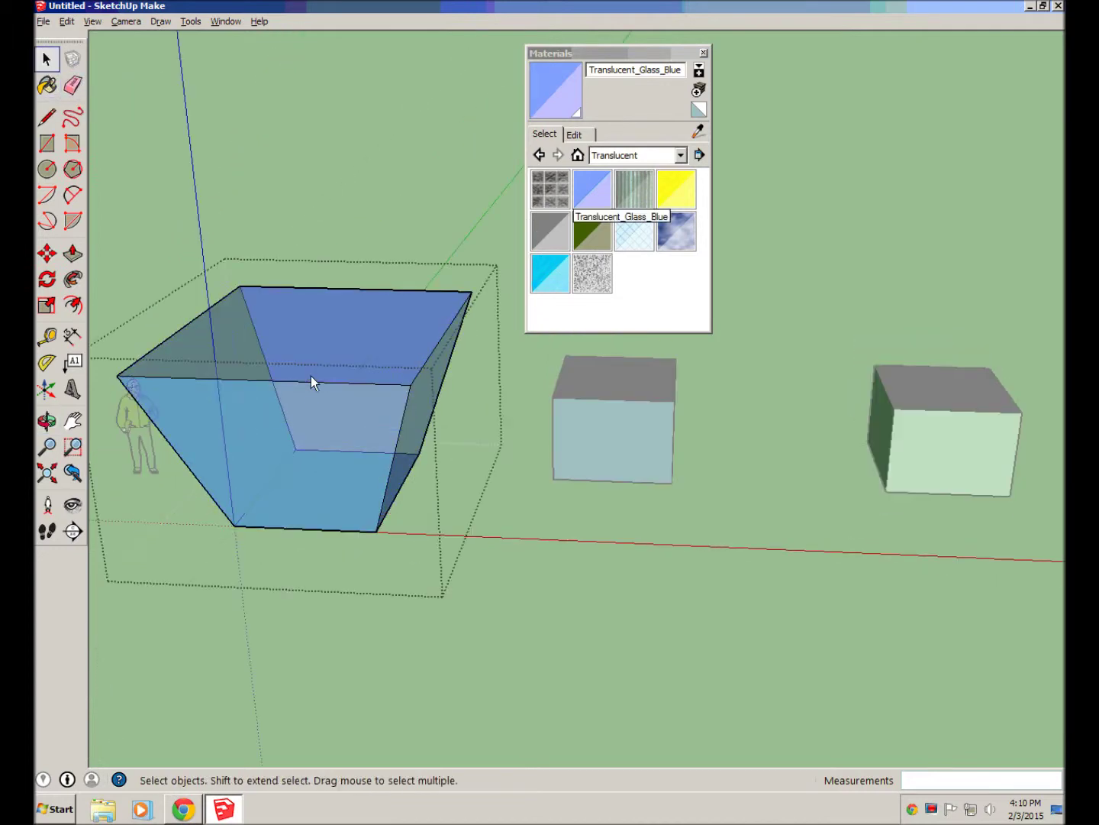
left_click(549, 188)
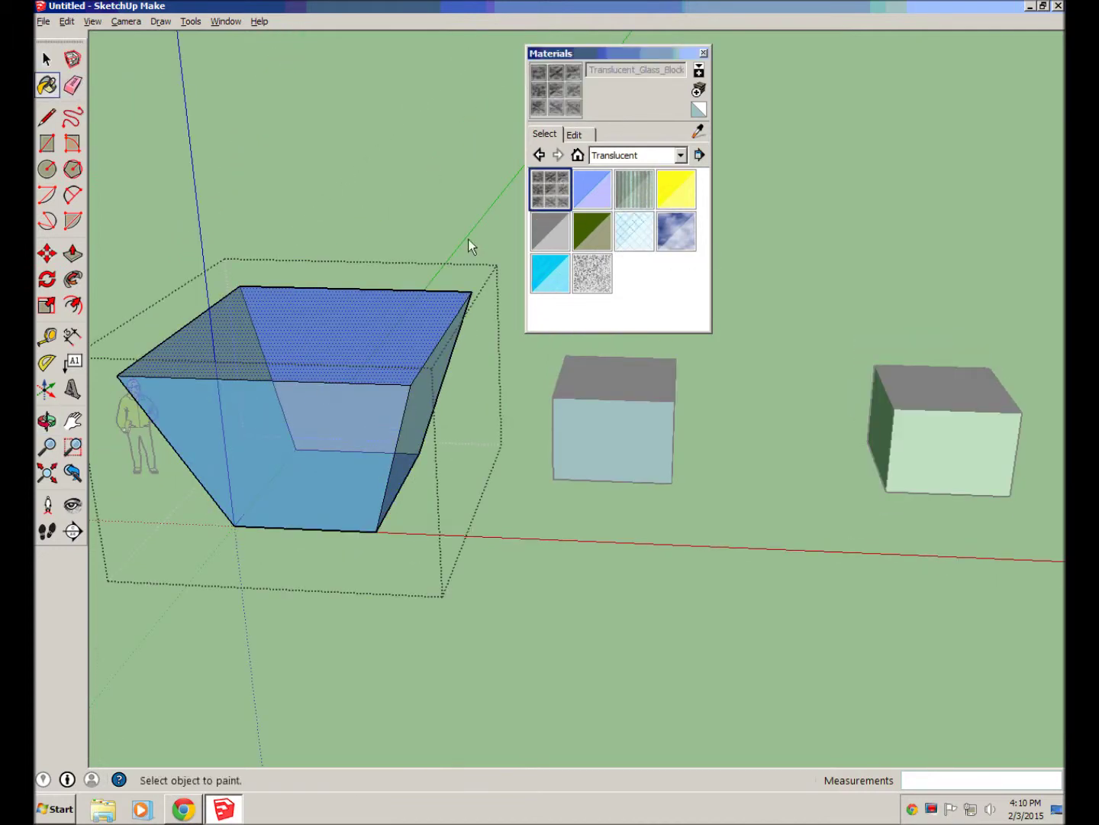
left_click(370, 355)
Step: Paint the trapezoid's bottom face with yellow Translucent_Glass_Gold and check it from several angles
middle_click_drag(306, 525, 435, 267)
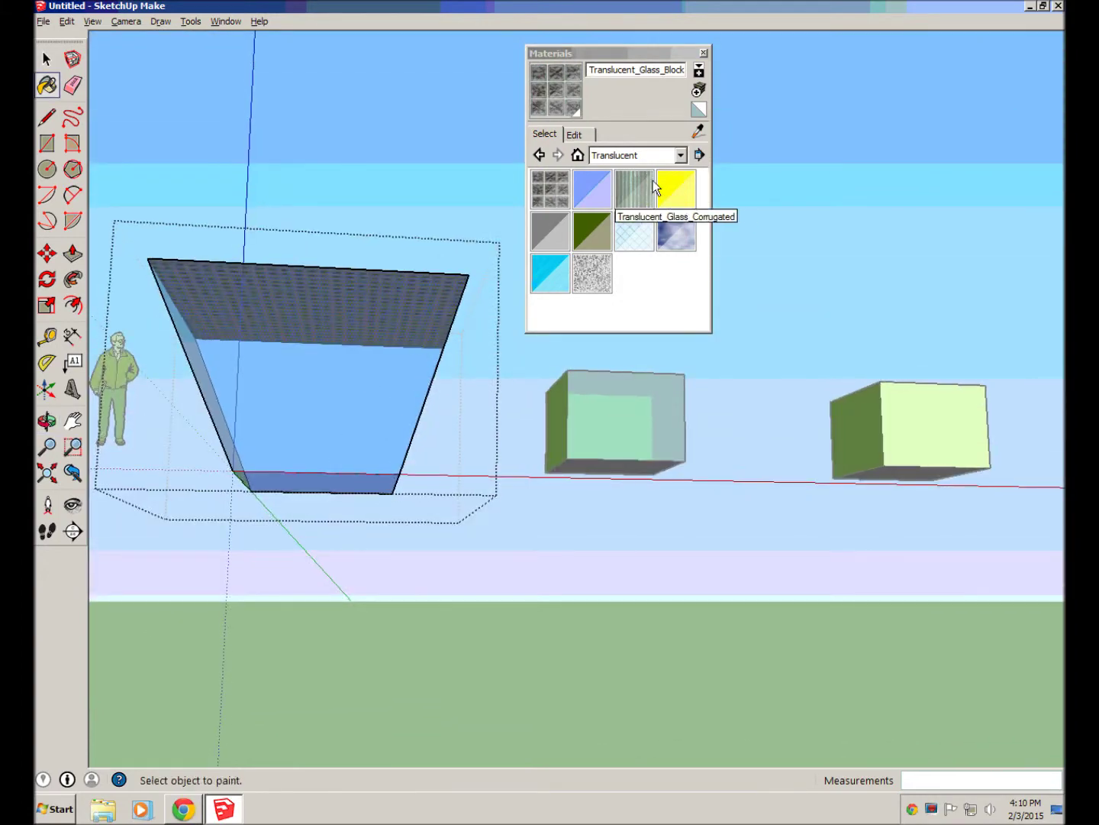
left_click(673, 190)
middle_click_drag(437, 530, 316, 442)
left_click(316, 442)
mouse_move(326, 346)
middle_mouse_down()
mouse_move(531, 595)
mouse_move(299, 553)
mouse_move(173, 410)
mouse_move(849, 454)
mouse_move(699, 511)
mouse_move(221, 251)
middle_mouse_up()
key("space")
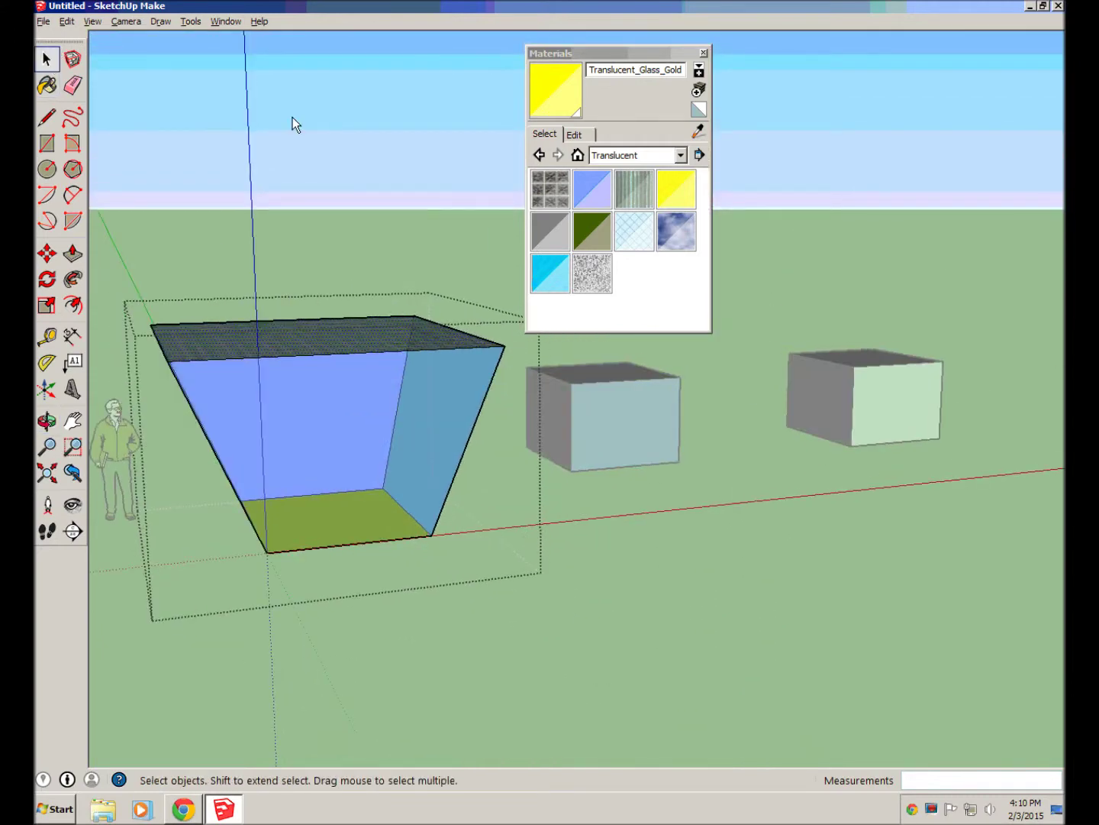
mouse_move(292, 116)
middle_mouse_down()
mouse_move(399, 212)
mouse_move(223, 247)
middle_mouse_up()
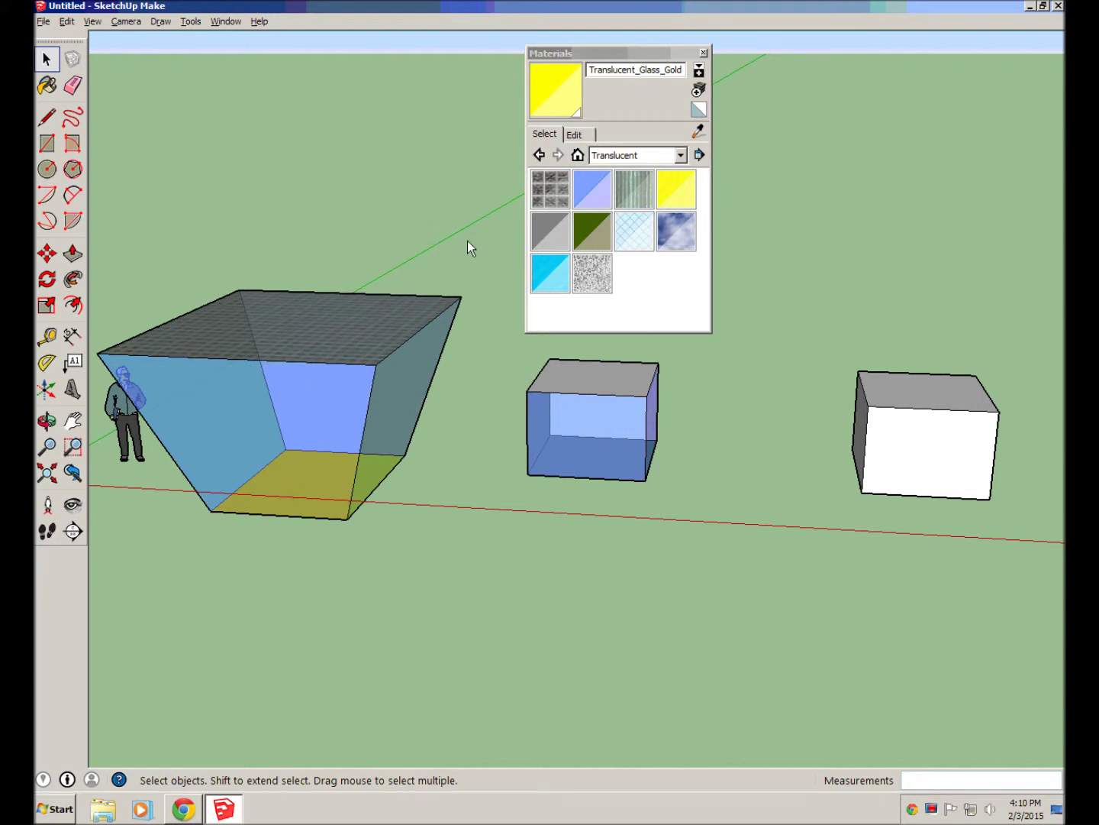
mouse_move(455, 467)
middle_mouse_down()
mouse_move(382, 499)
mouse_move(154, 477)
mouse_move(364, 465)
mouse_move(626, 471)
mouse_move(470, 454)
middle_mouse_up()
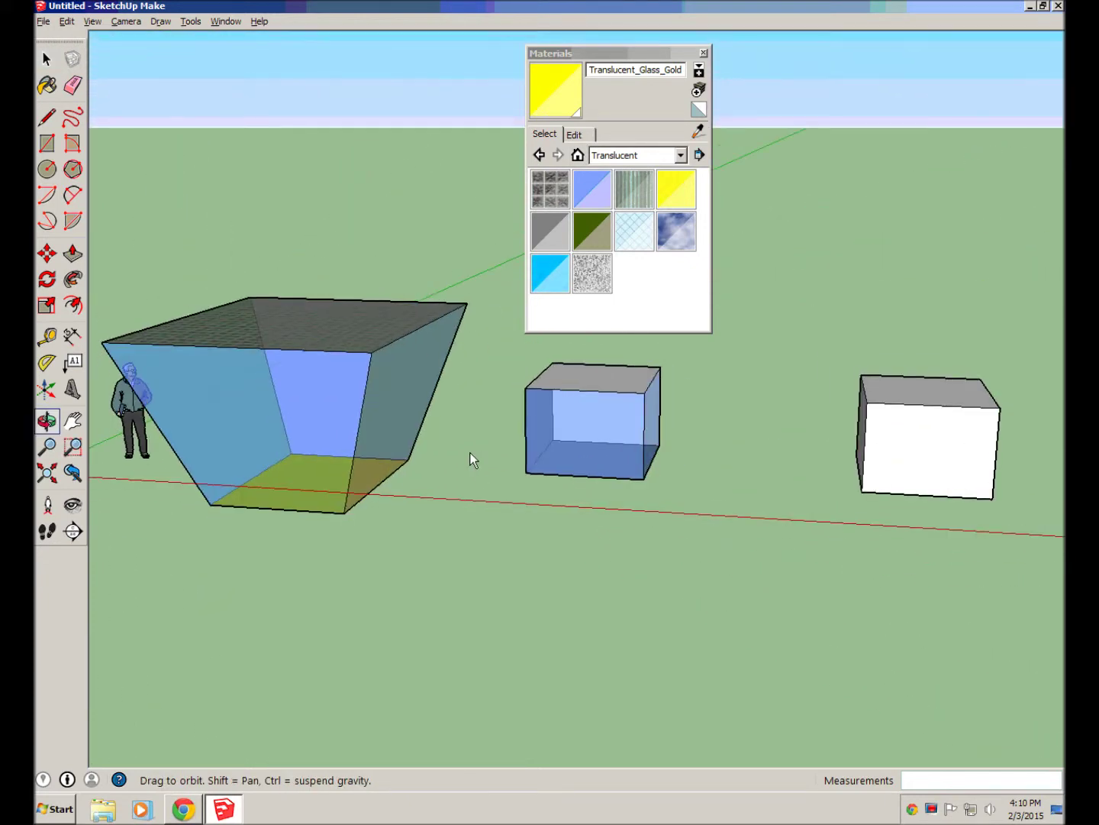
middle_click_drag(676, 458, 638, 450)
Step: Paint the small box's top and front and the large box's sides with Water_Pool
left_click(677, 155)
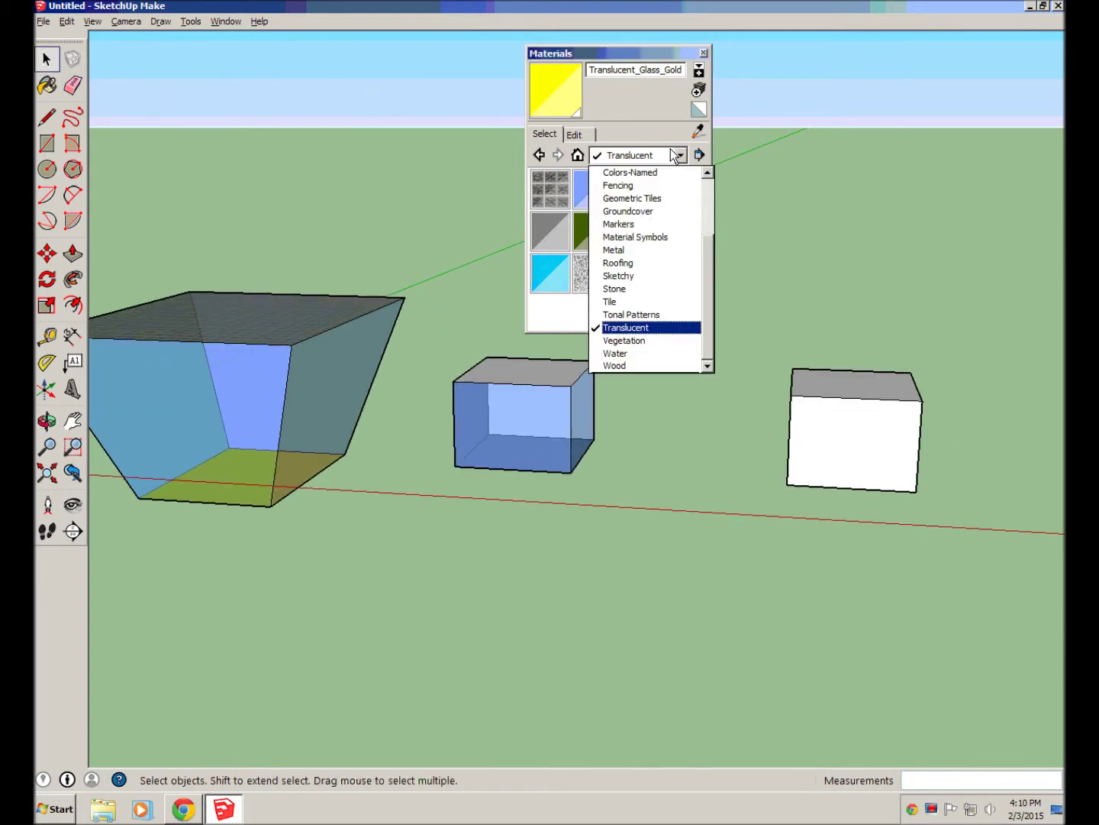
left_click(652, 354)
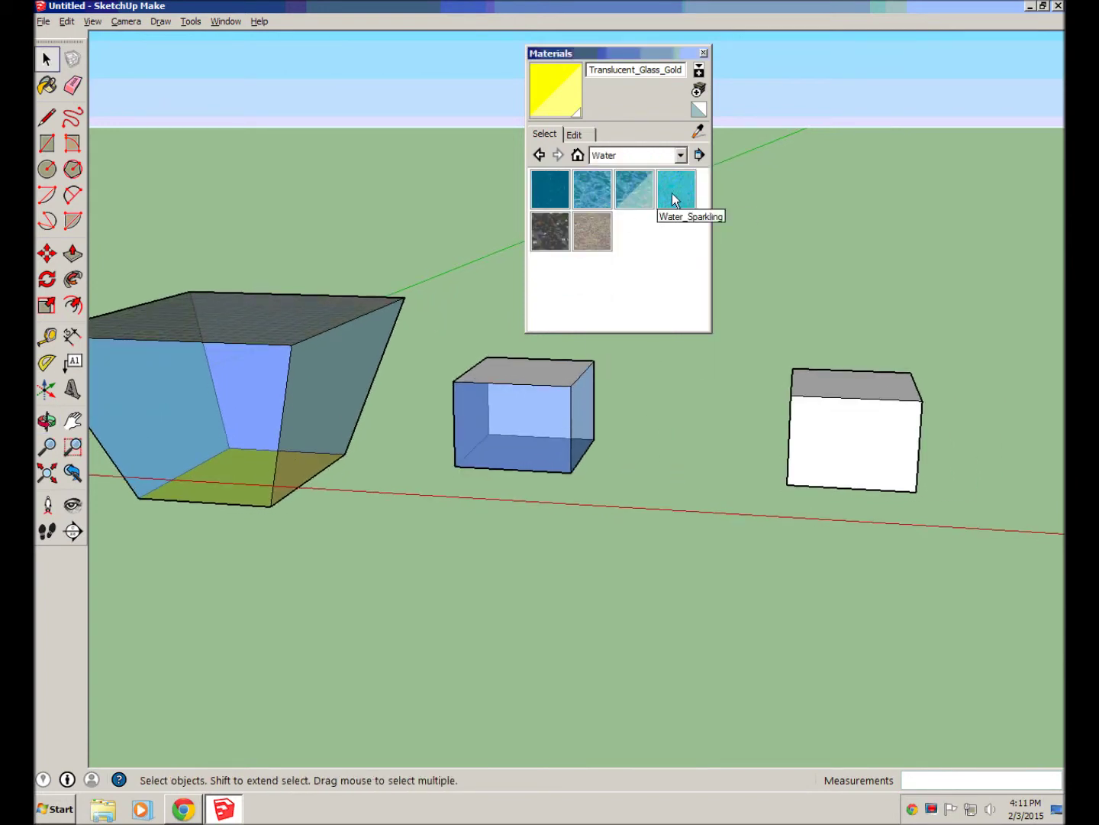
left_click(592, 189)
left_click(537, 369)
mouse_move(537, 369)
middle_mouse_down()
mouse_move(517, 397)
mouse_move(443, 410)
middle_mouse_up()
left_click(531, 438)
left_click(253, 300)
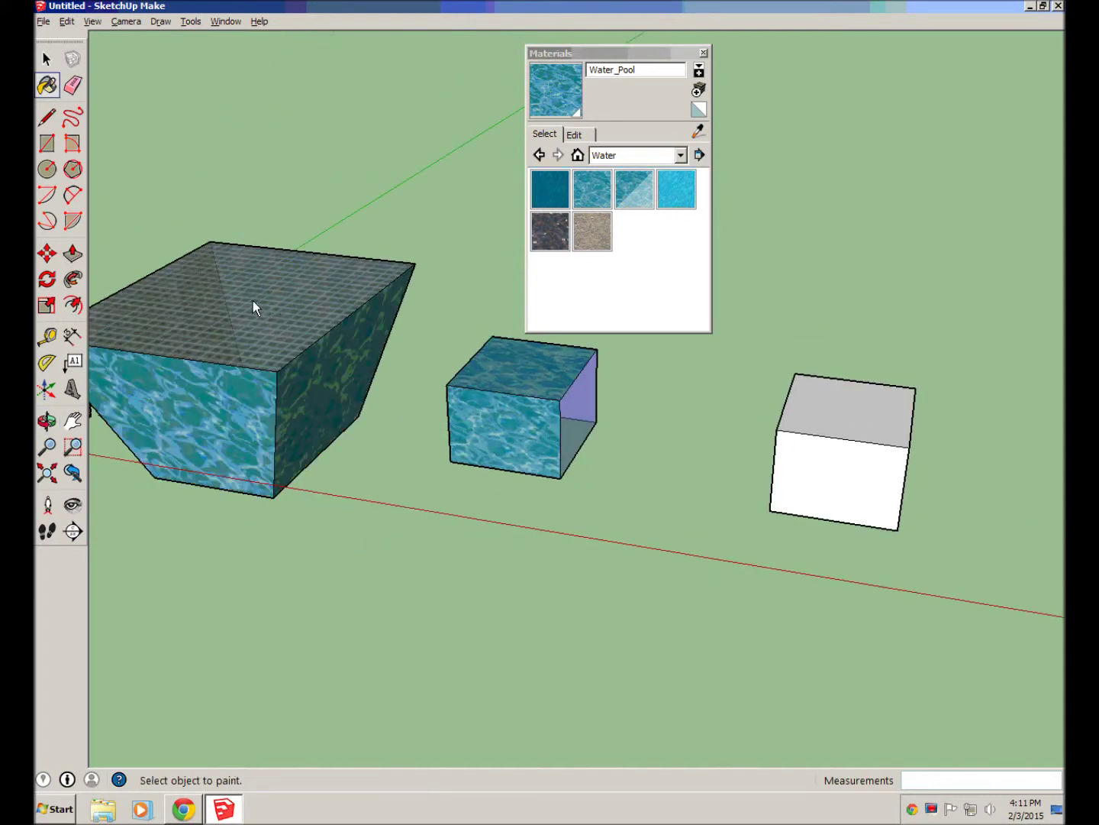
middle_click_drag(253, 300, 469, 272)
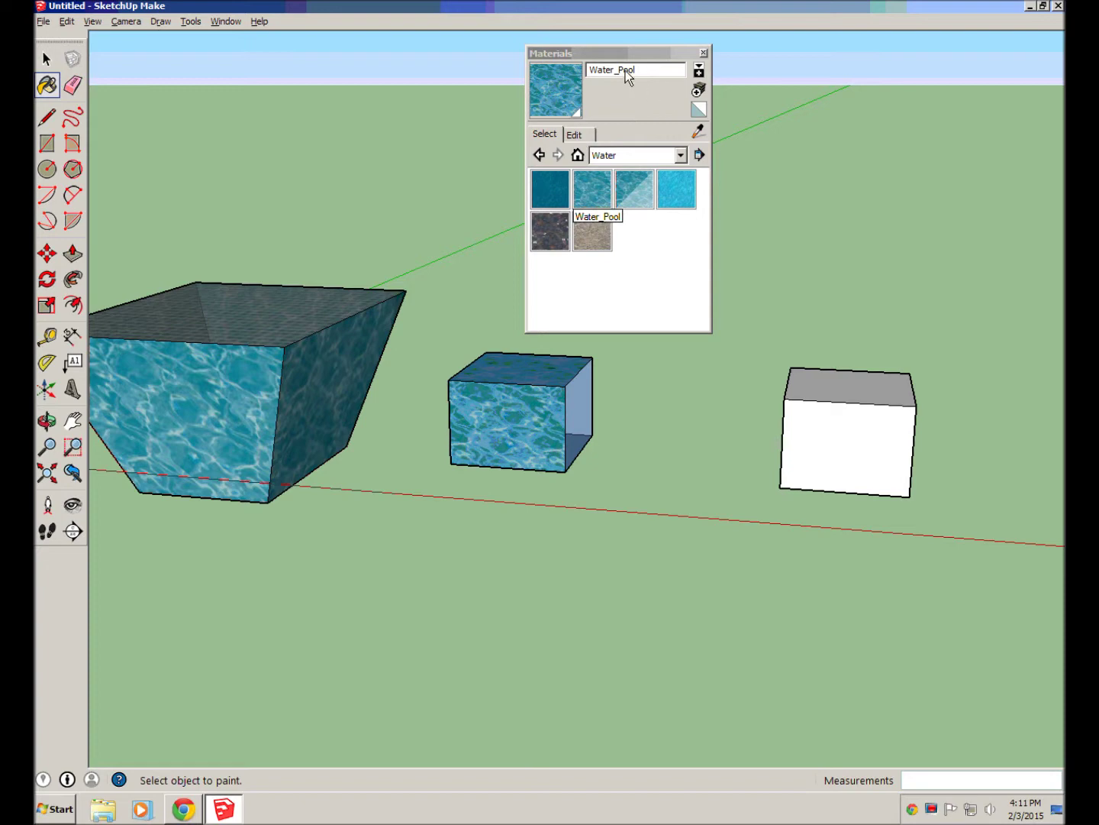
Step: Create a new material from the 'log cabin texture' image in Pictures
left_click_drag(629, 54, 632, 49)
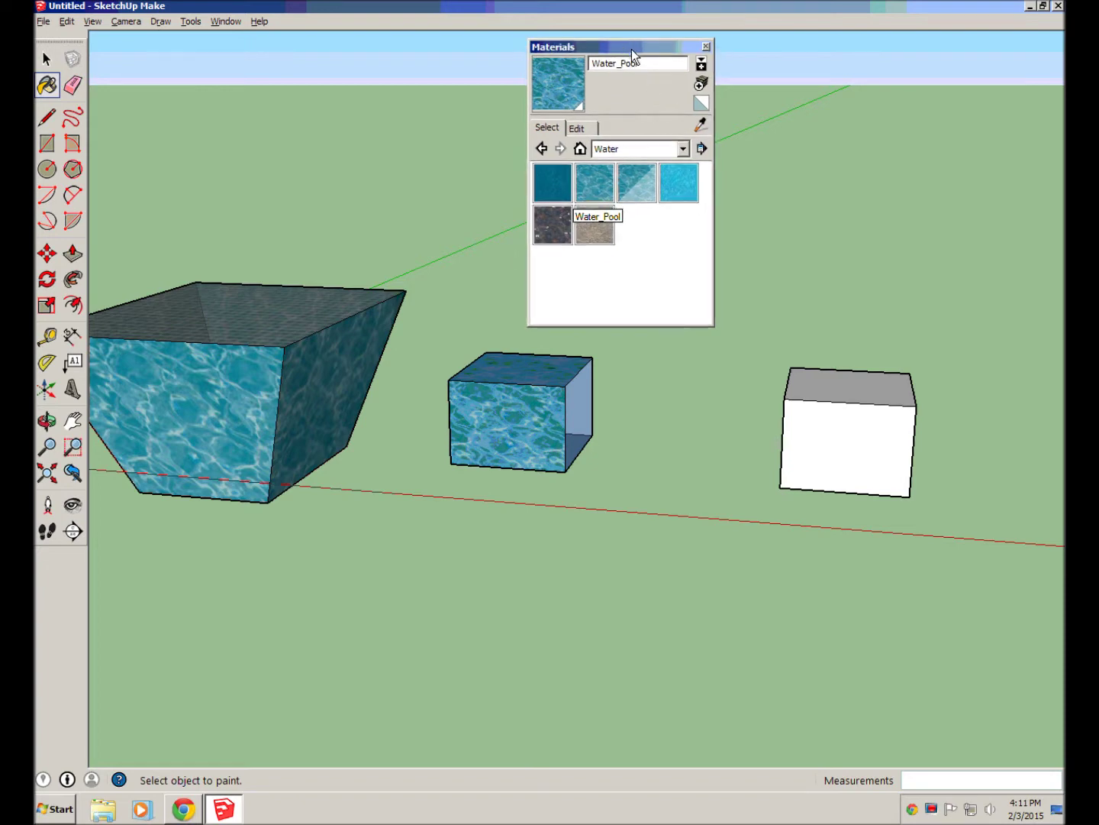
left_click(701, 82)
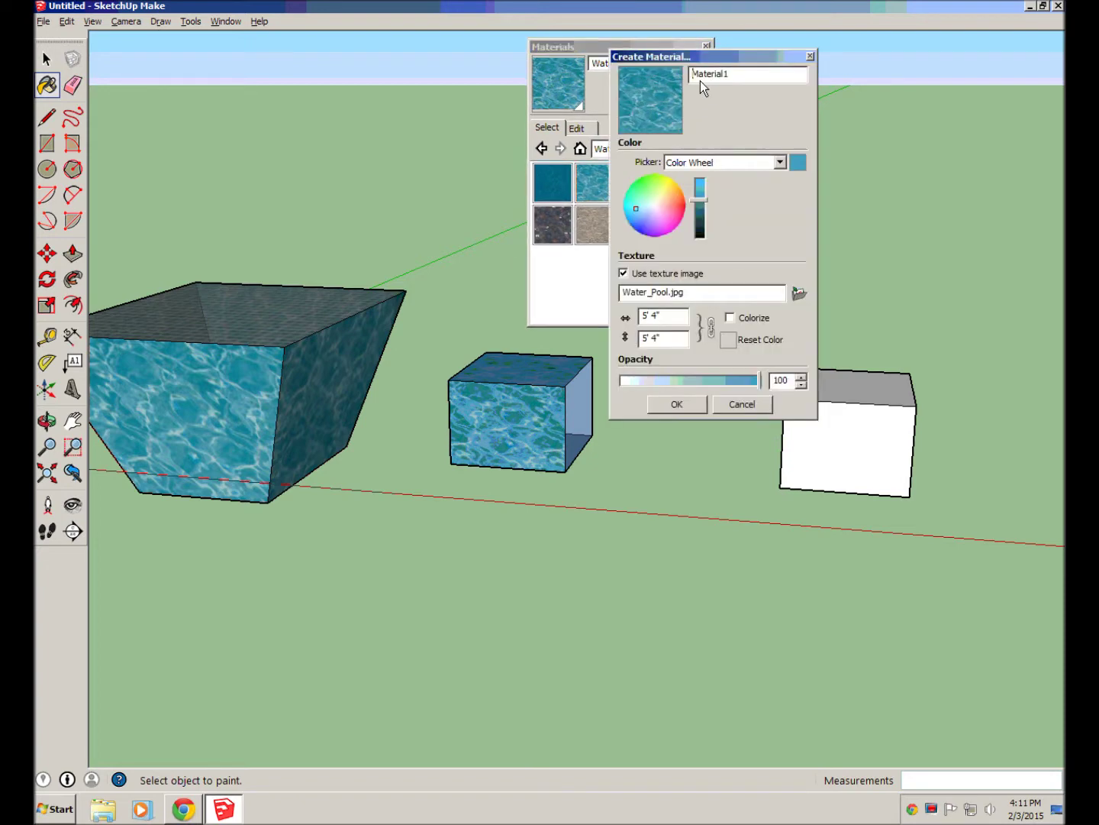
left_click(798, 293)
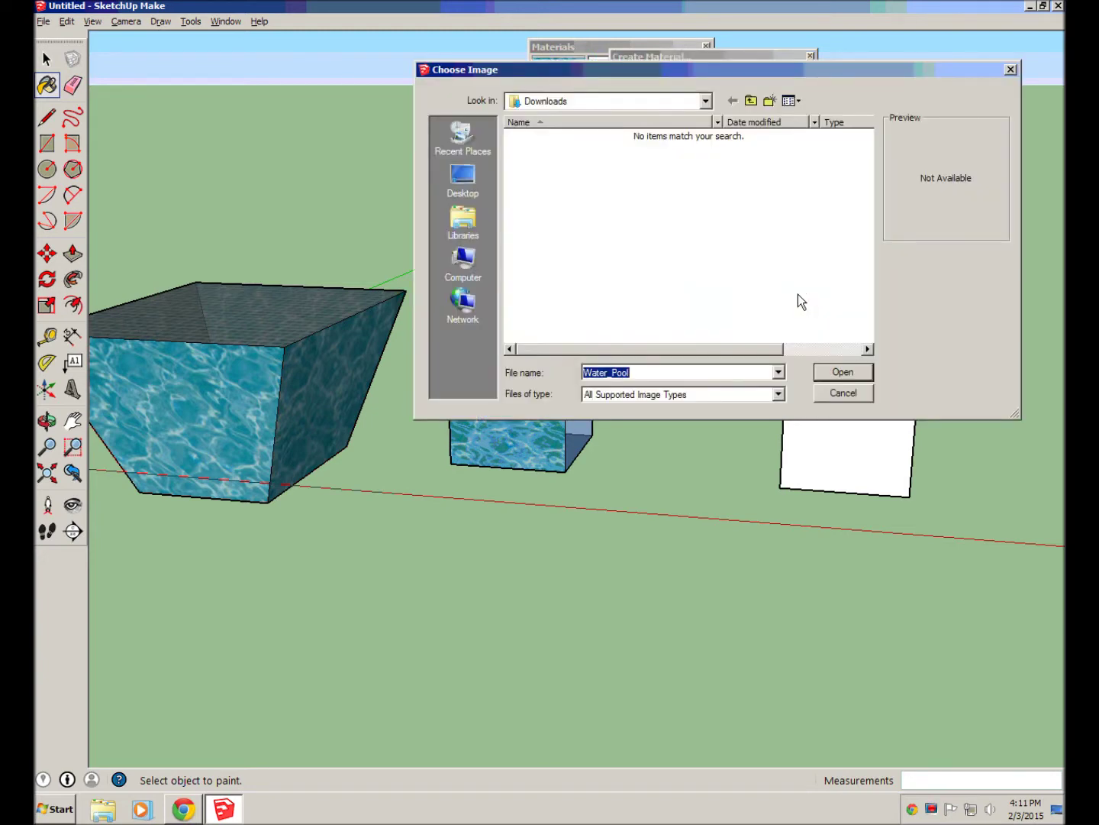
left_click(462, 220)
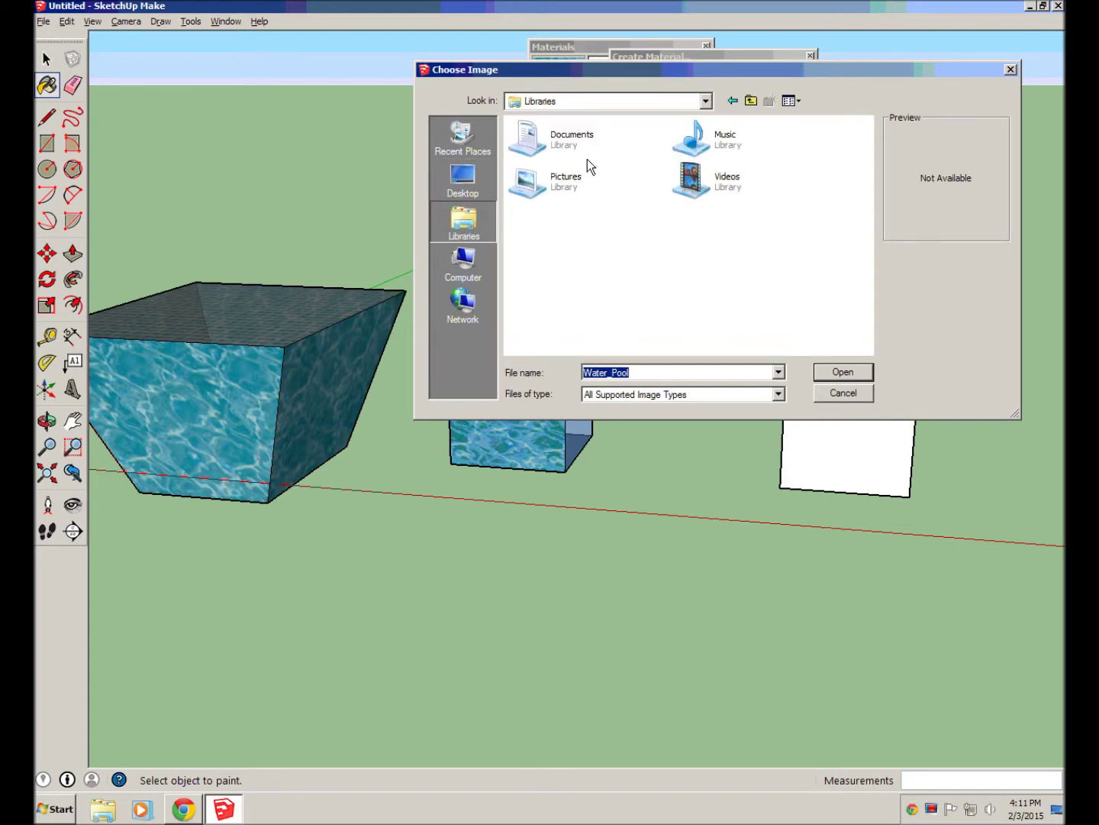
double_click(567, 182)
left_click(657, 173)
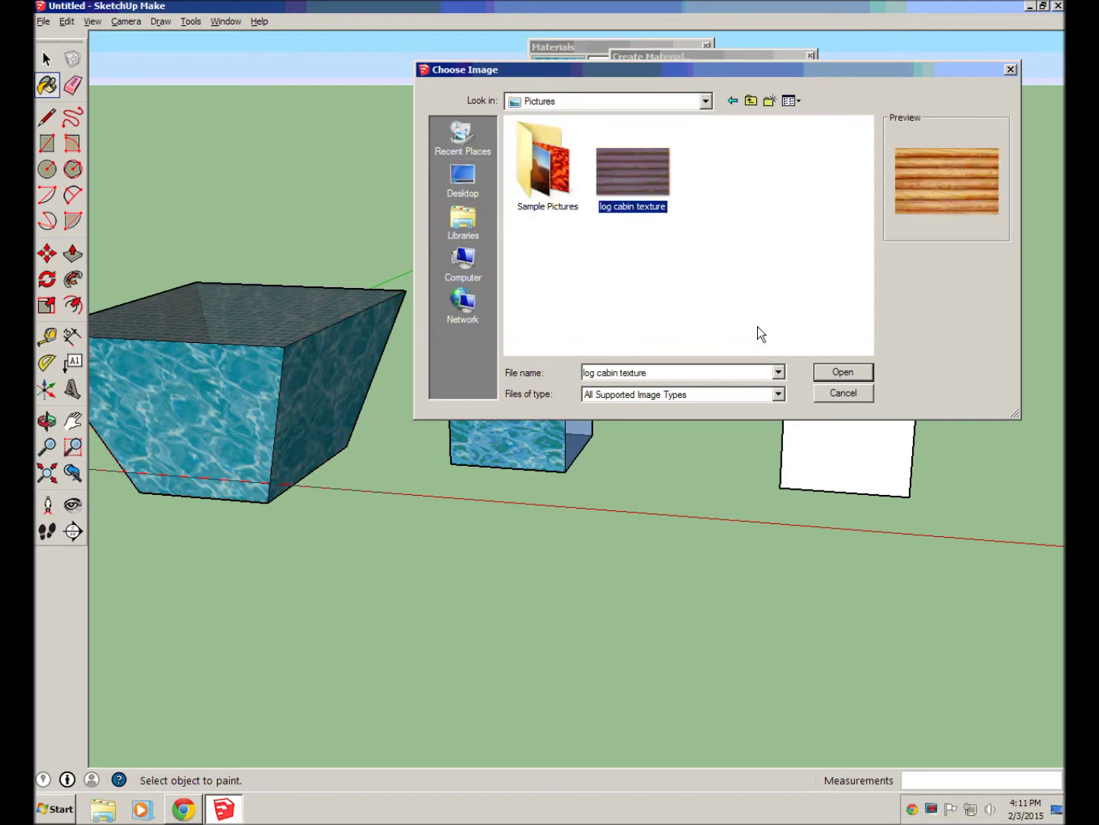
left_click(844, 372)
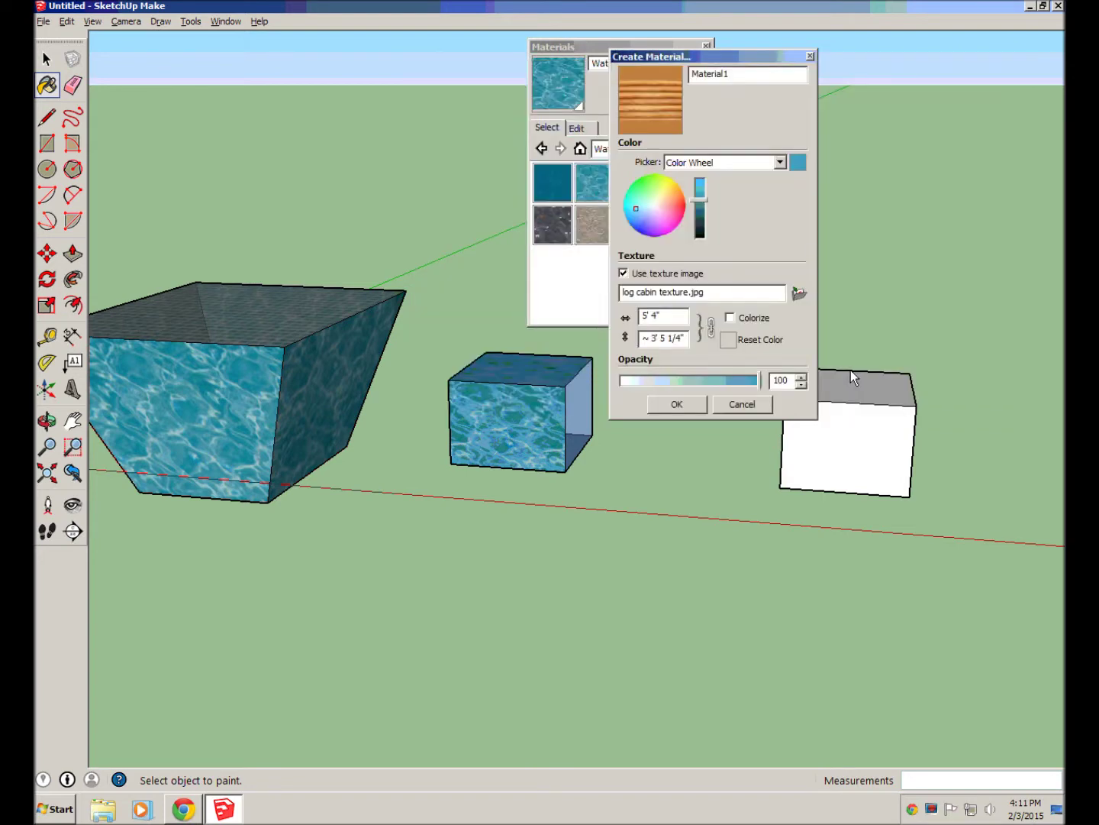
left_click(677, 405)
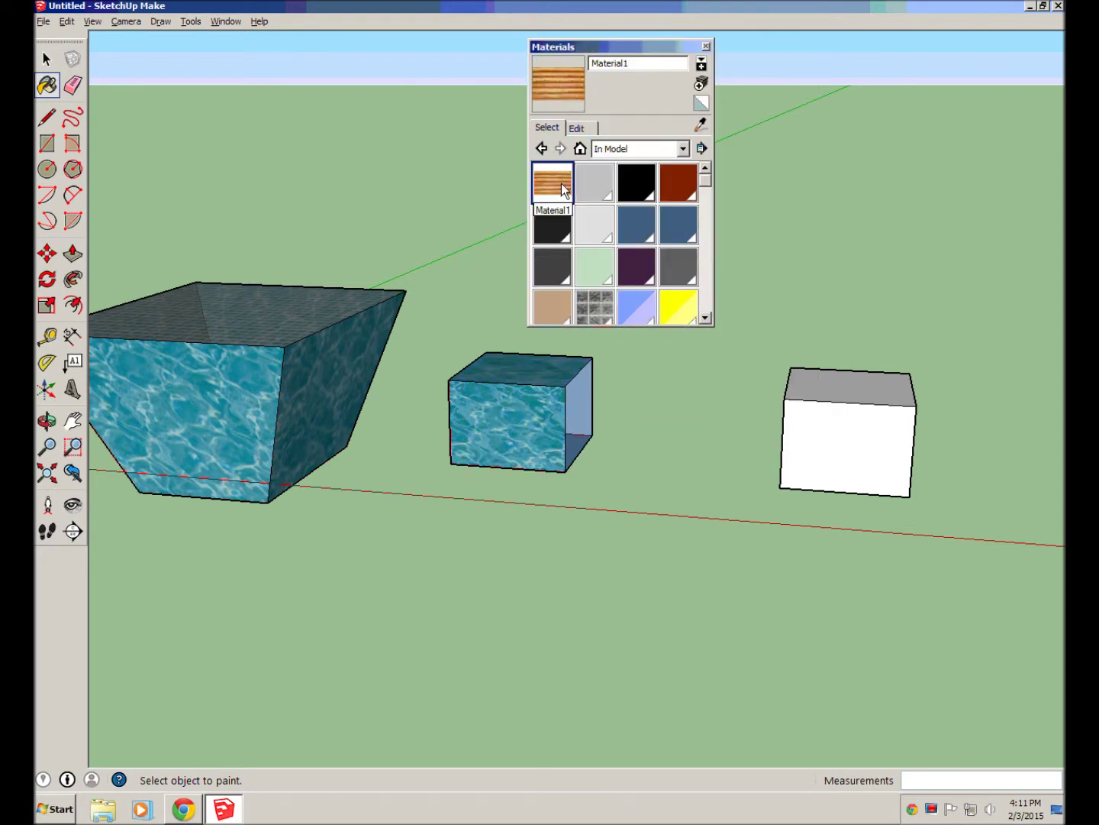
Step: Paint the white box's front face with the new log cabin Material1
left_click(849, 449)
mouse_move(893, 469)
middle_mouse_down()
mouse_move(752, 430)
mouse_move(851, 426)
mouse_move(884, 440)
mouse_move(741, 443)
mouse_move(827, 433)
mouse_move(548, 467)
mouse_move(410, 463)
mouse_move(584, 479)
middle_mouse_up()
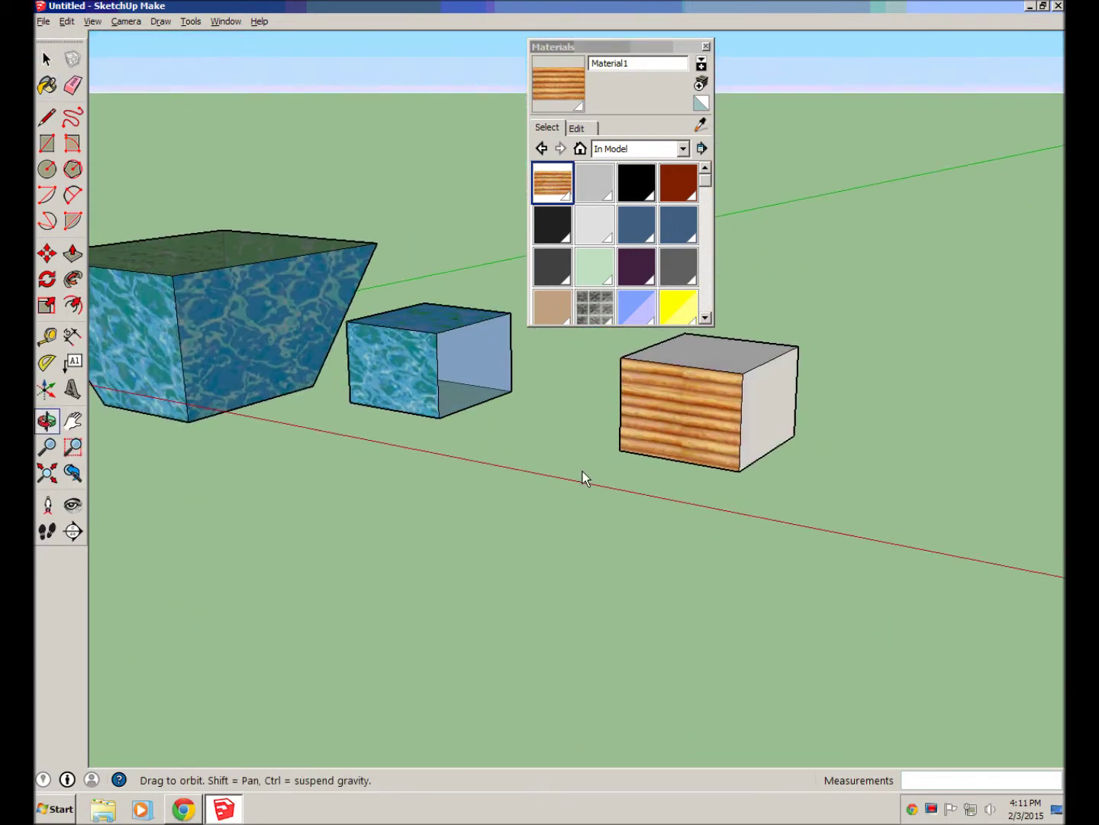
left_click(579, 127)
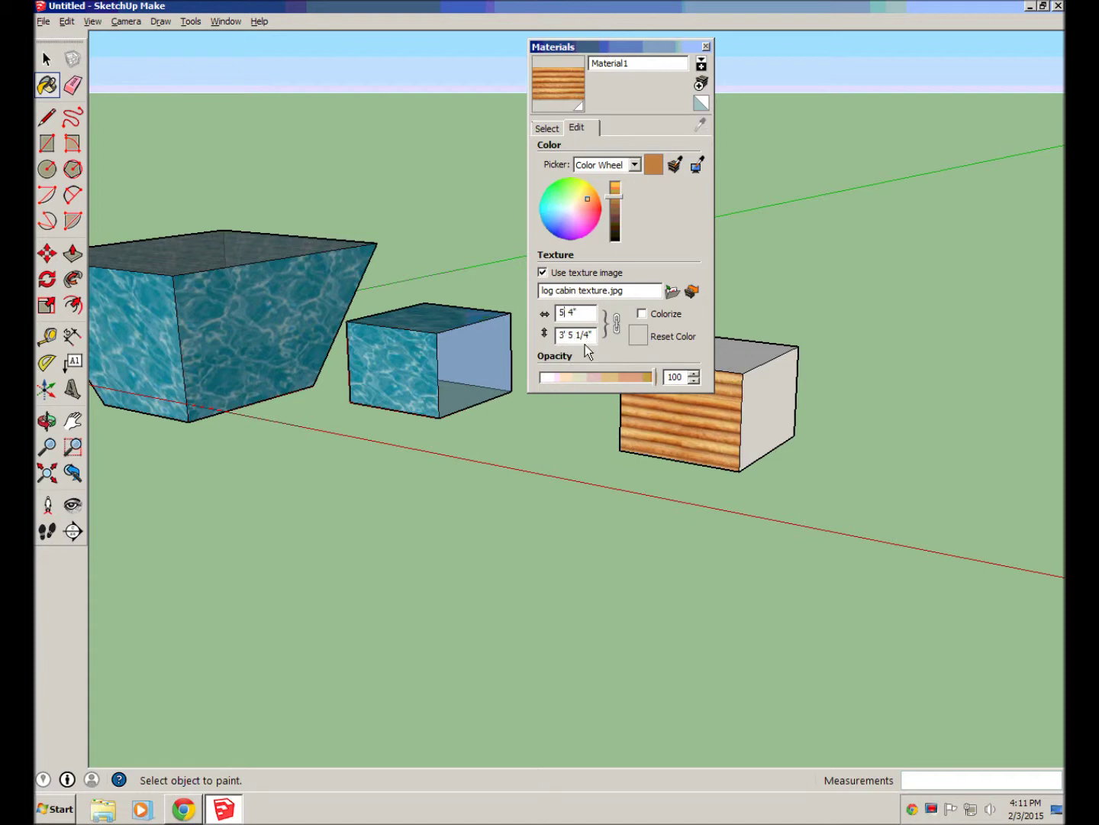
Step: Change the log texture width from 10' 4" to 2' 4" before settling on 8' 4"
key("BackSpace")
type("10")
key("Return")
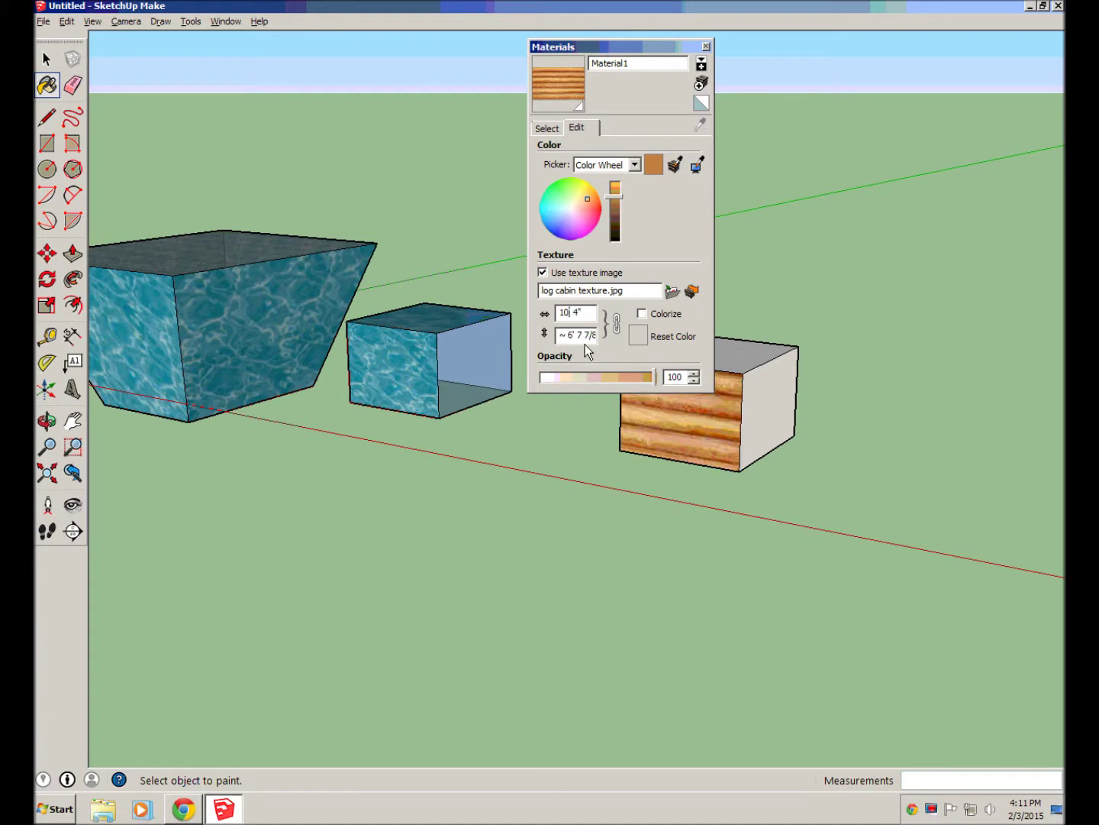
key("BackSpace")
key("Return")
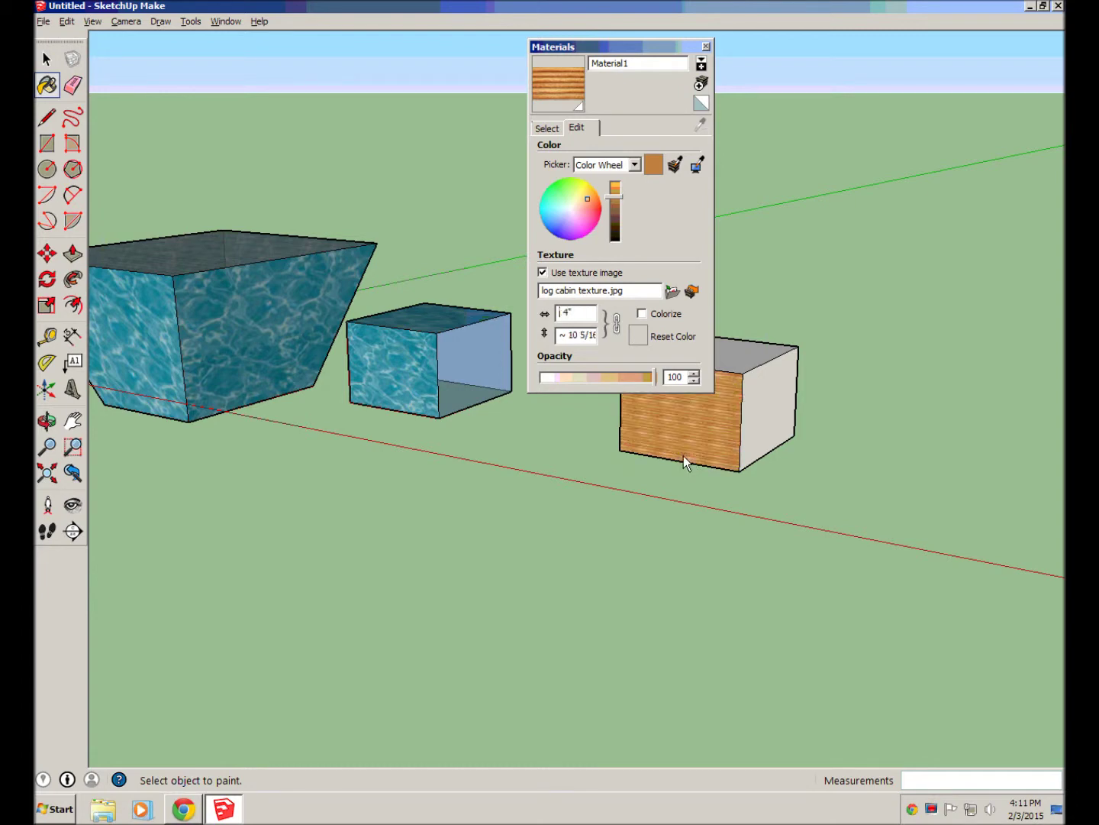
type("2")
key("Return")
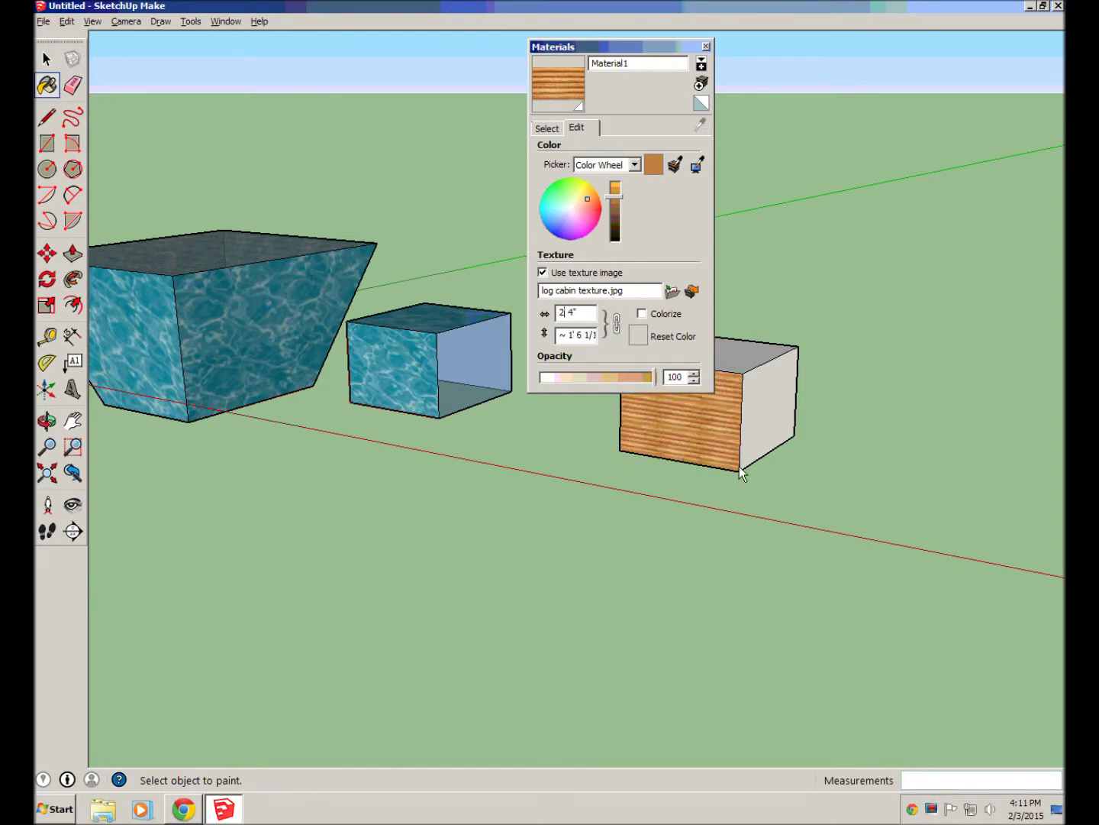
key("BackSpace")
type("8")
key("Return")
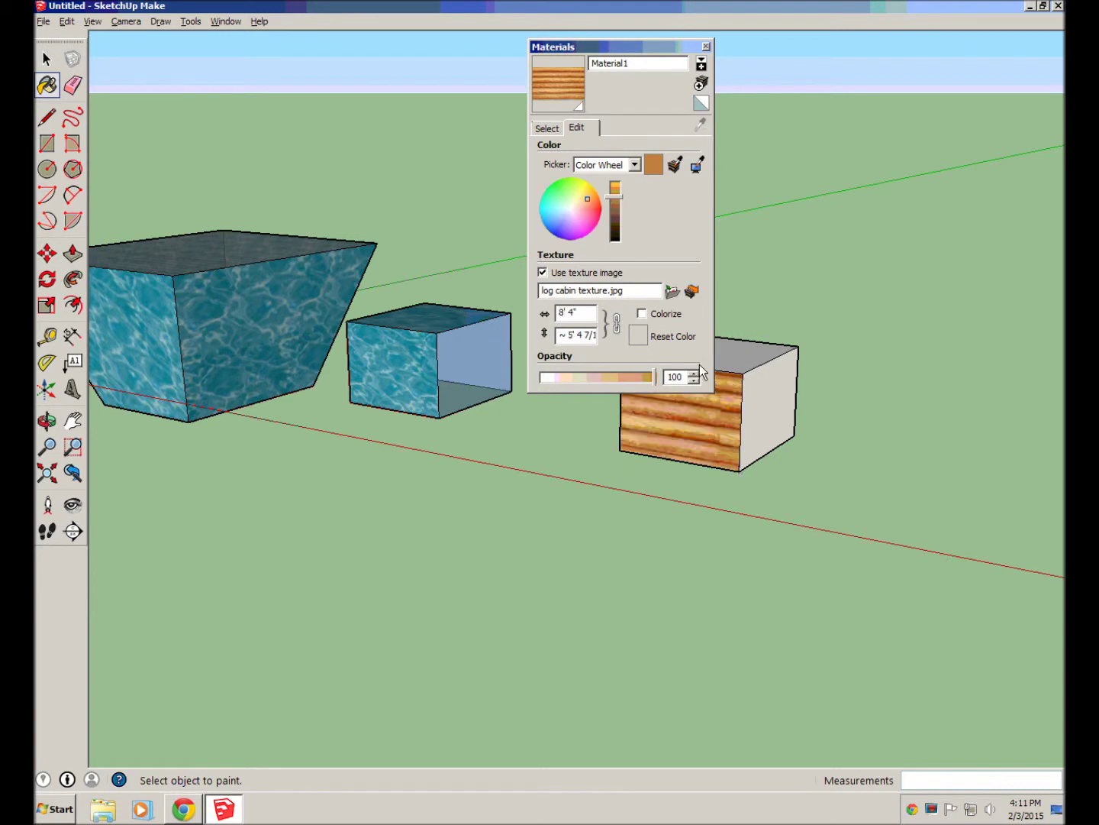
left_click(706, 46)
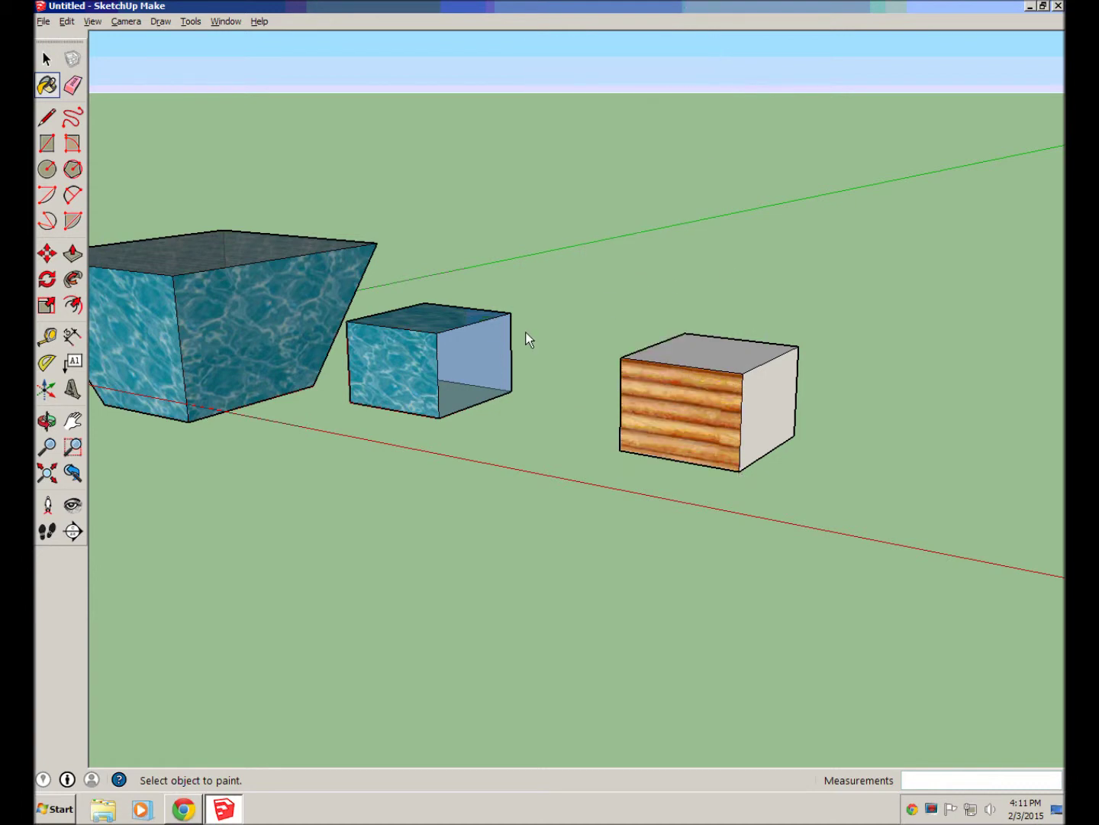
mouse_move(528, 338)
middle_mouse_down()
mouse_move(563, 426)
mouse_move(498, 484)
mouse_move(616, 368)
mouse_move(239, 404)
mouse_move(38, 384)
mouse_move(501, 380)
mouse_move(464, 417)
mouse_move(167, 170)
middle_mouse_up()
Step: Lower Material1's opacity to 54 and darken its colour
key("b")
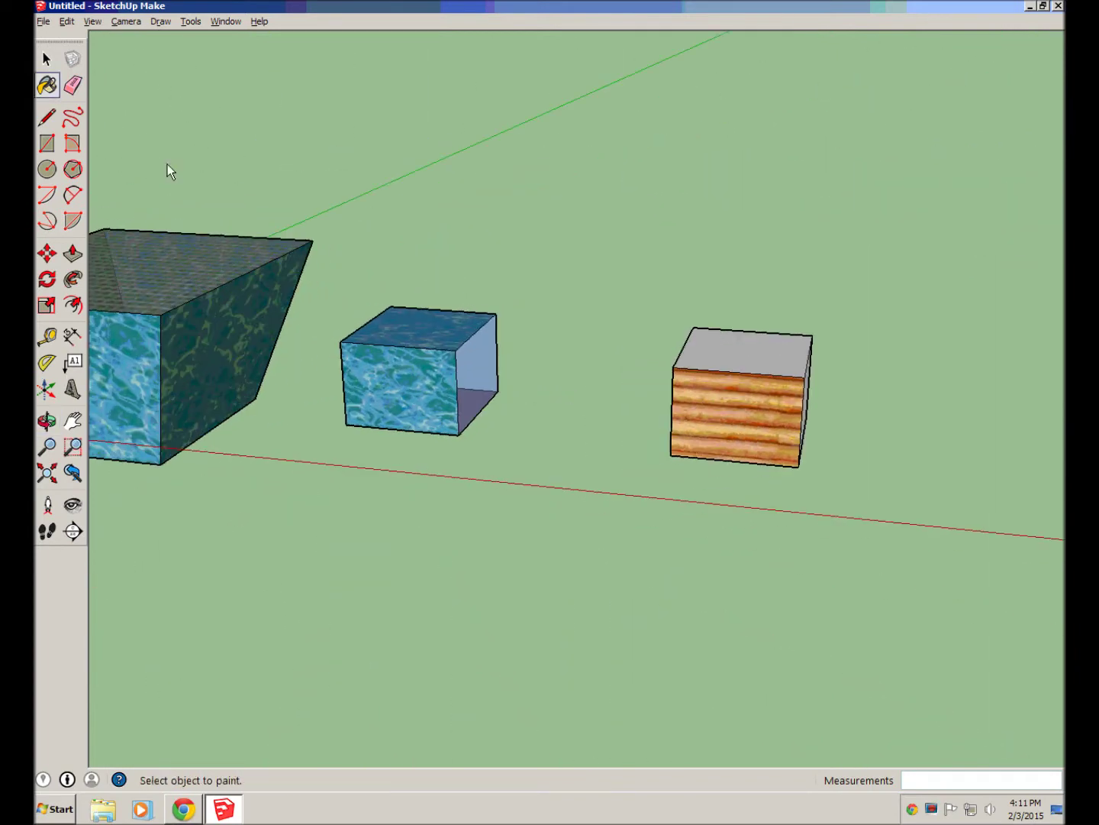
left_click(47, 87)
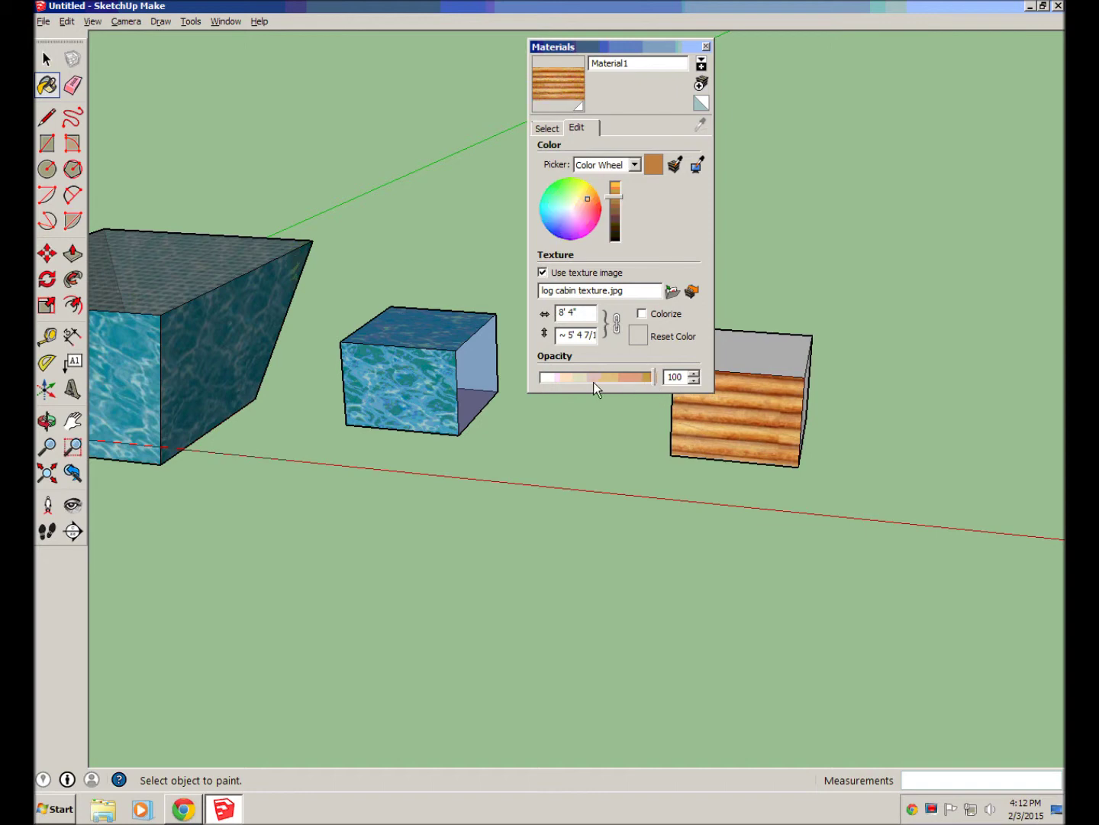
left_click_drag(593, 382, 605, 381)
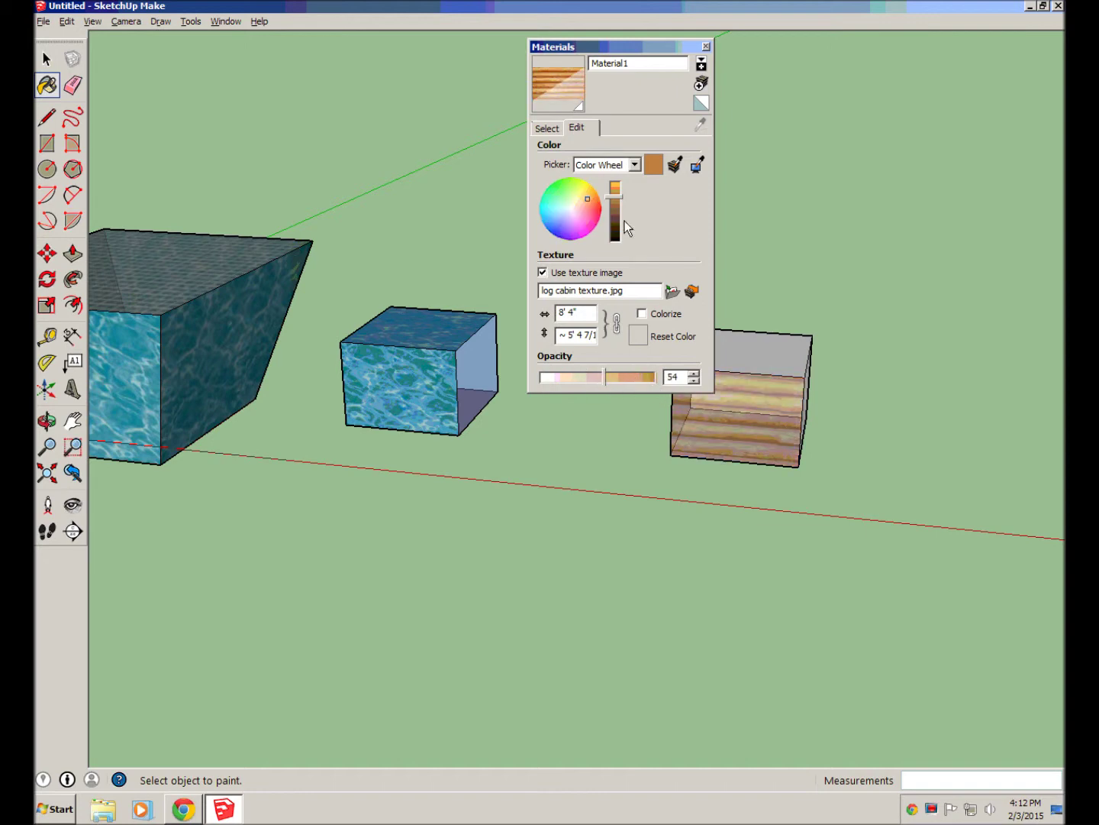
left_click_drag(615, 199, 618, 210)
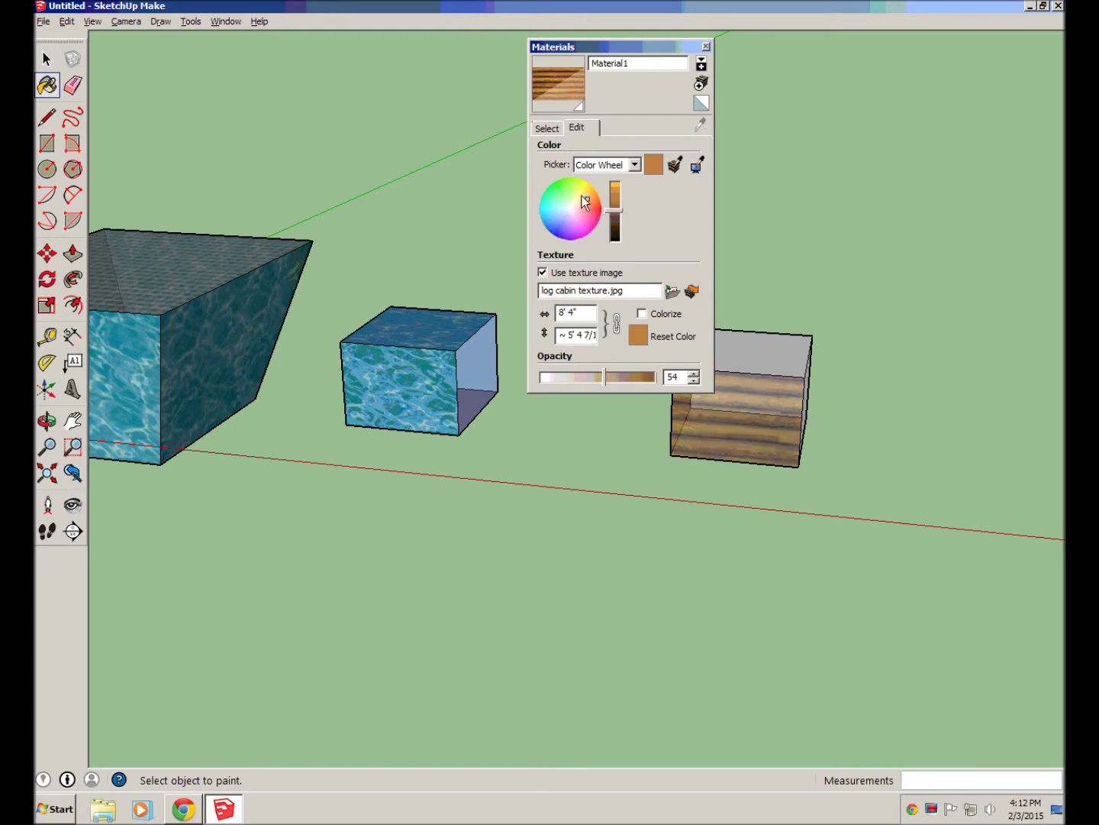